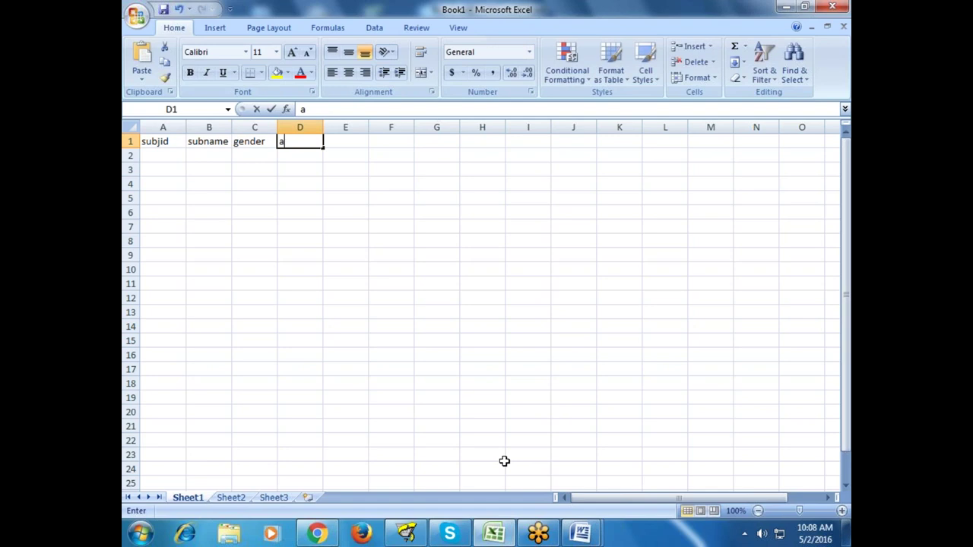
# - Enter the column headers age, param1 and param2 in cells D1 through F1
pyautogui.press('Tab')
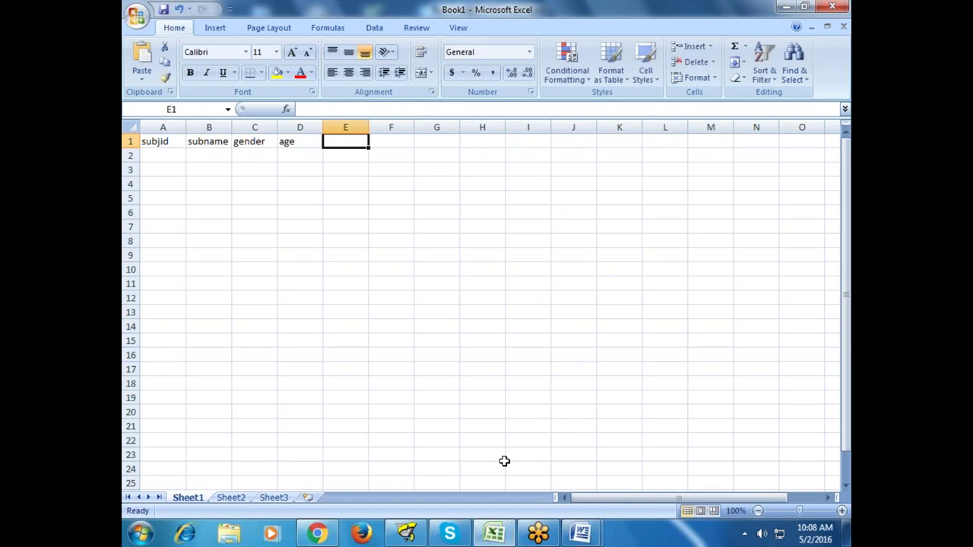
pyautogui.write('par')
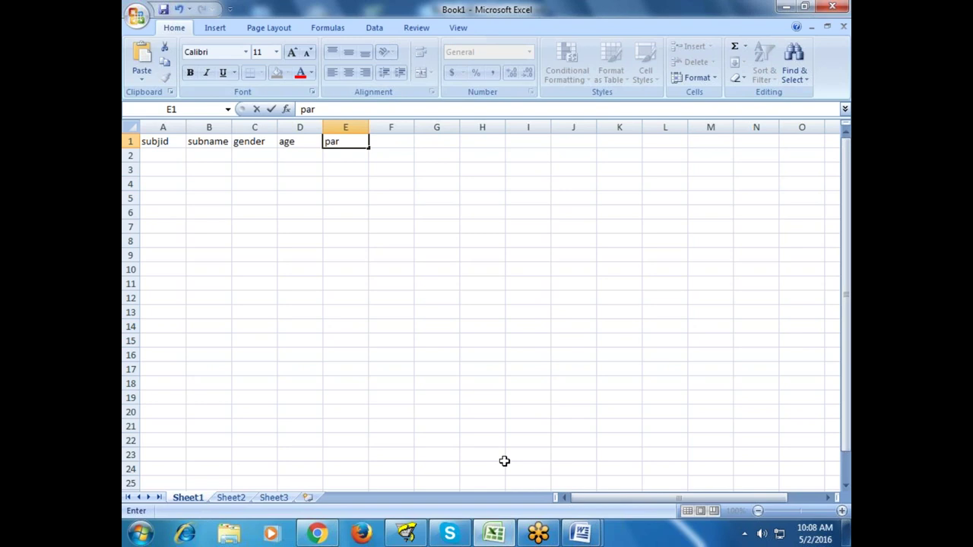
pyautogui.write('am1')
pyautogui.press('Tab')
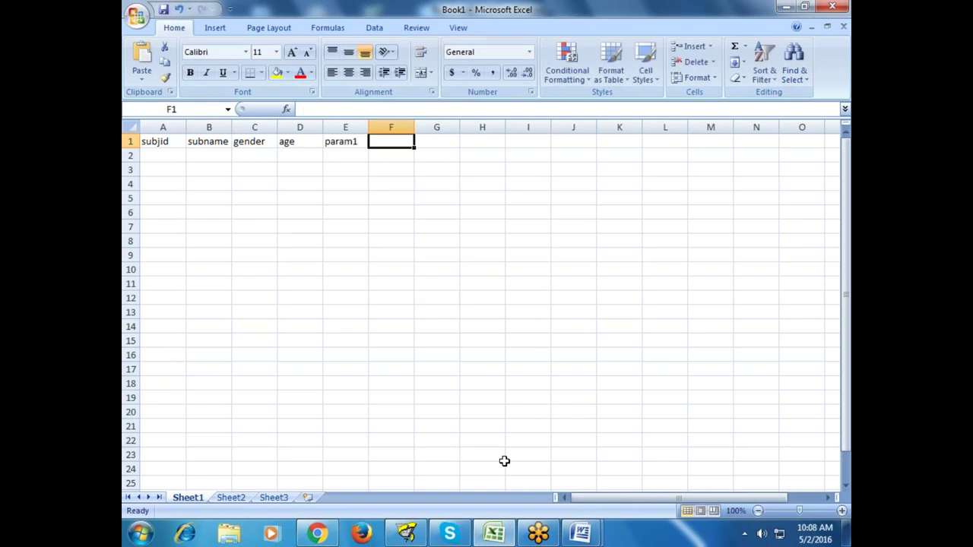
pyautogui.write('param2')
pyautogui.press('Return')
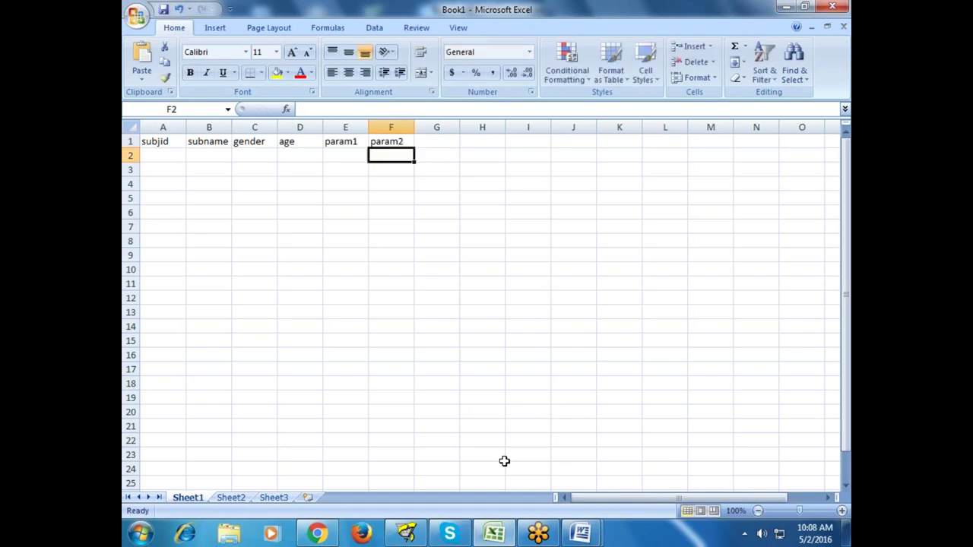
# - Extend the param1 and param2 header series across row 1 to param8 in cell L1
pyautogui.press('Up')
pyautogui.press('Left')
pyautogui.hotkey('shift', 'Right')
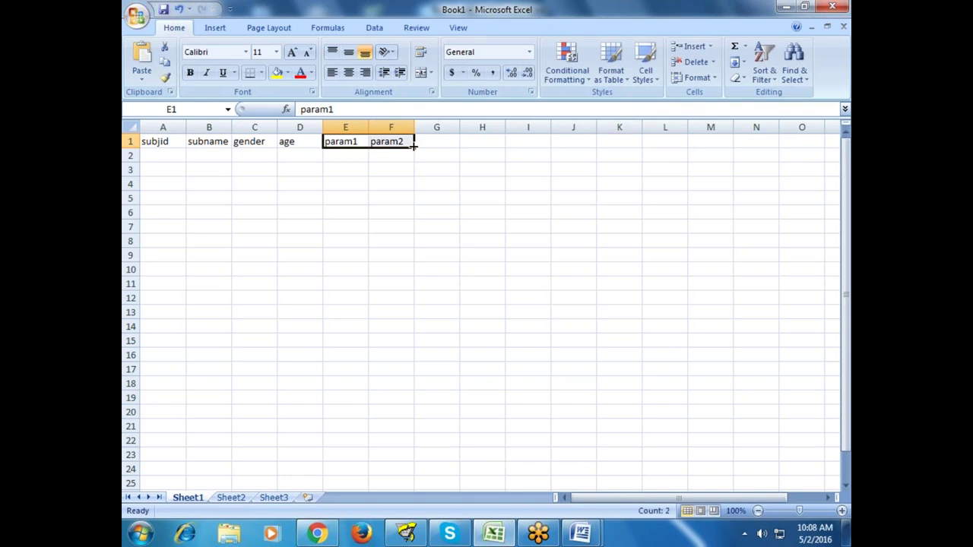
pyautogui.moveTo(414, 147); pyautogui.dragTo(690, 152)
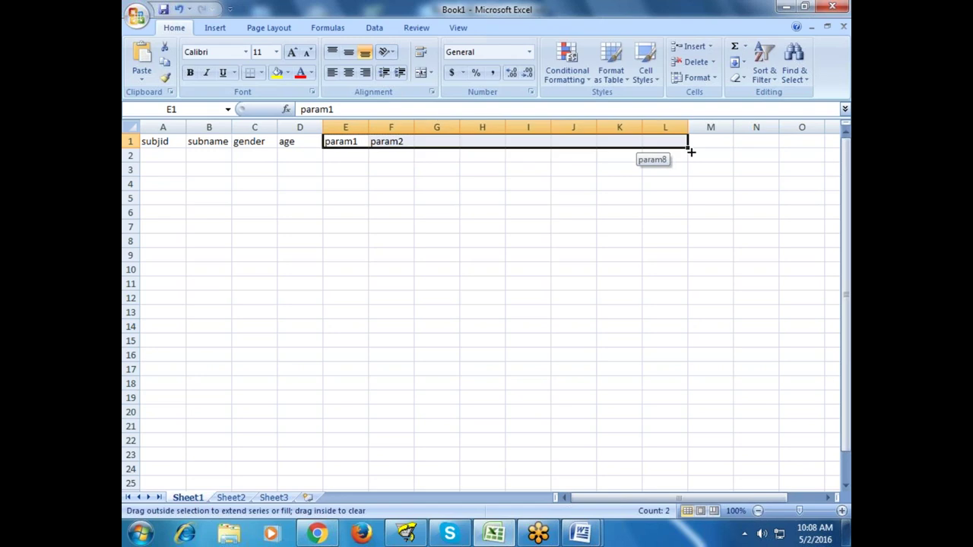
# - Enter the header text FInla in cell O1
pyautogui.click(742, 141)
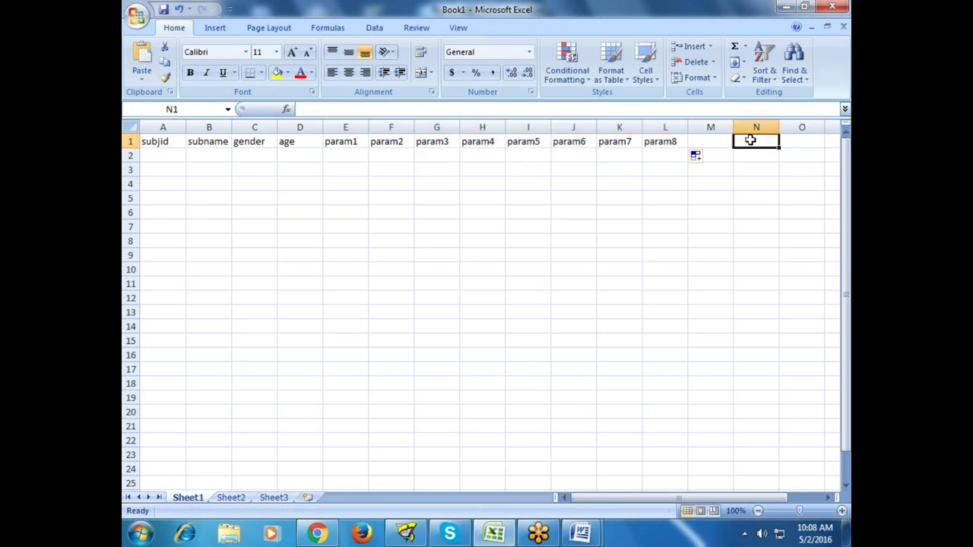
pyautogui.click(795, 140)
pyautogui.write('to')
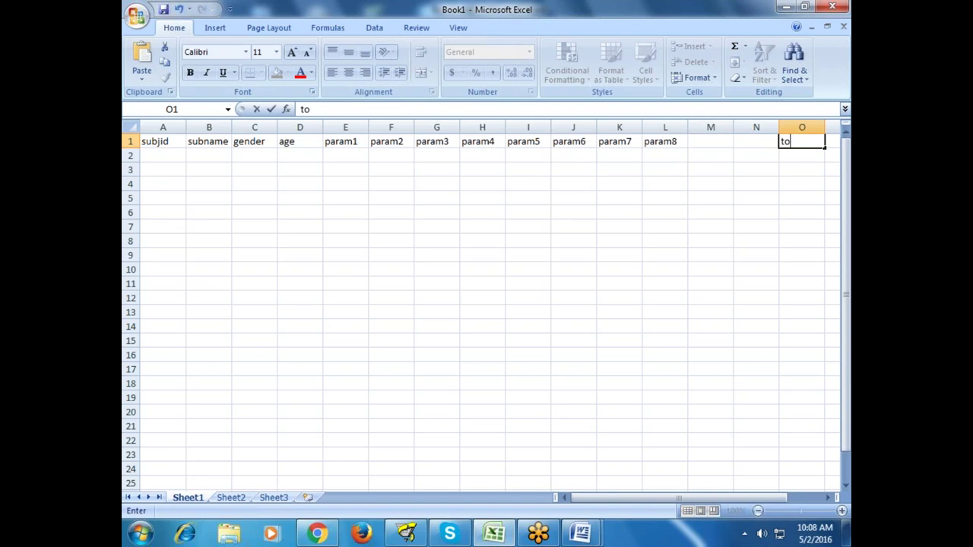
pyautogui.press('BackSpace')
pyautogui.write('FInla')
pyautogui.press('Home')
pyautogui.press('Delete')
pyautogui.press('Return')
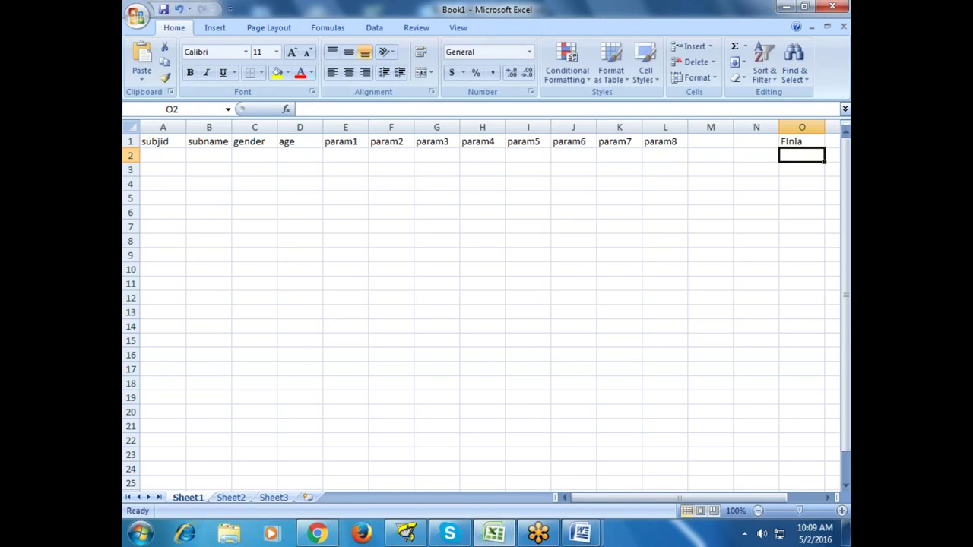
# - Correct the spelling of the header in cell O1 to Final
pyautogui.click(807, 142)
pyautogui.doubleClick(808, 141)
pyautogui.press('BackSpace')
pyautogui.press('BackSpace')
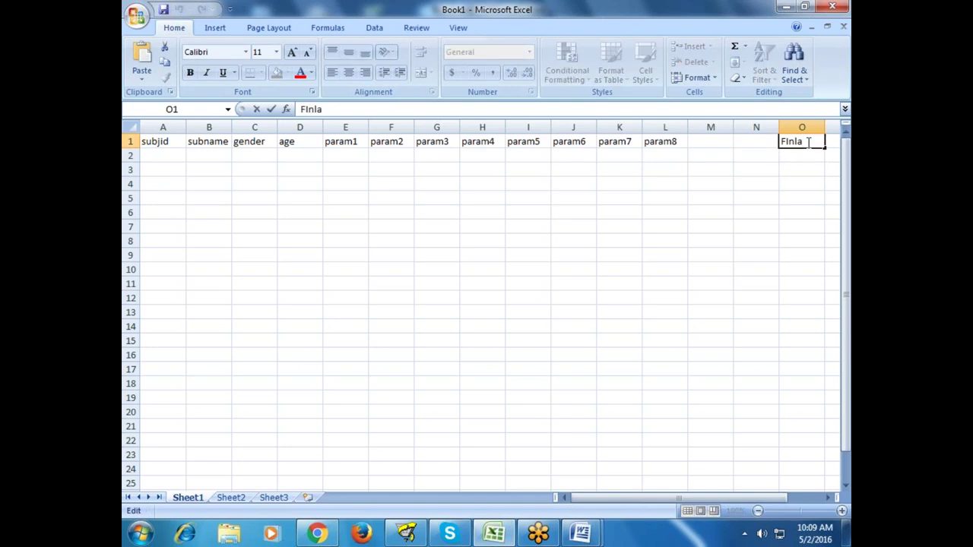
pyautogui.write('al')
pyautogui.press('Return')
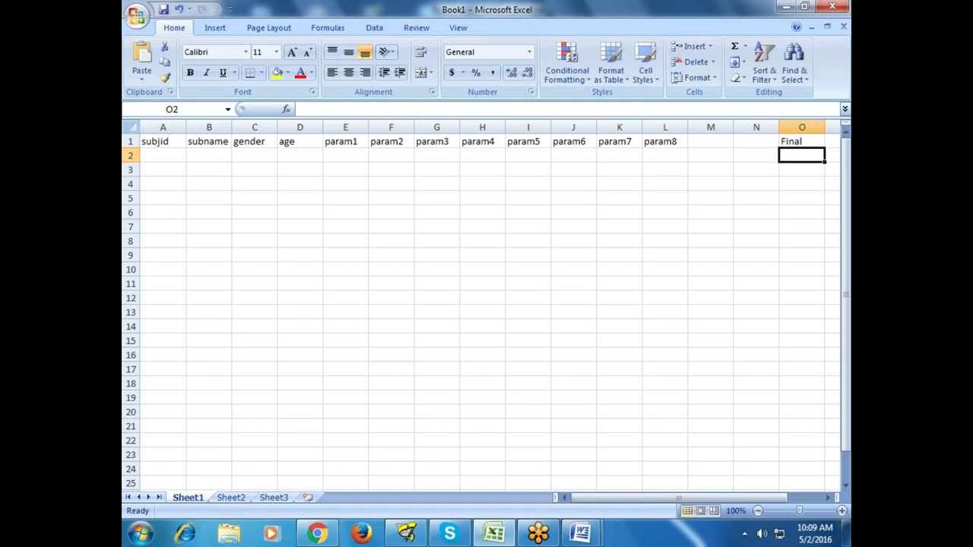
# - Copy the param8 header from L1 into the two empty header cells M1 and N1
pyautogui.press('Up')
pyautogui.press('Left')
pyautogui.press('Left')
pyautogui.press('Left')
pyautogui.press('Right')
pyautogui.press('Left')
pyautogui.press('Left')
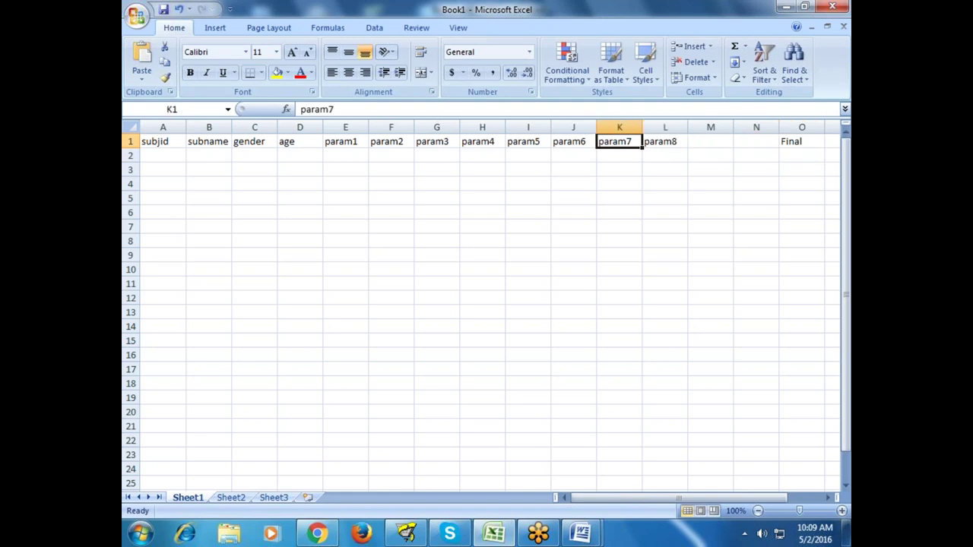
pyautogui.press('Left')
pyautogui.hotkey('shift', 'Right')
pyautogui.hotkey('shift', 'Right')
pyautogui.press('Right')
pyautogui.press('Right')
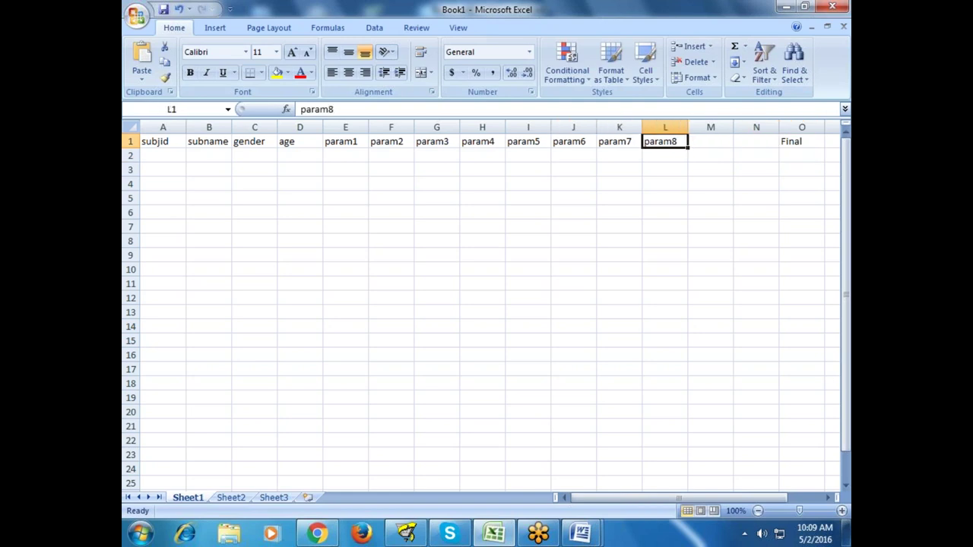
pyautogui.hotkey('ctrl', 'c')
pyautogui.press('Right')
pyautogui.press('Right')
pyautogui.press('Right')
pyautogui.press('Right')
pyautogui.press('Left')
pyautogui.press('Left')
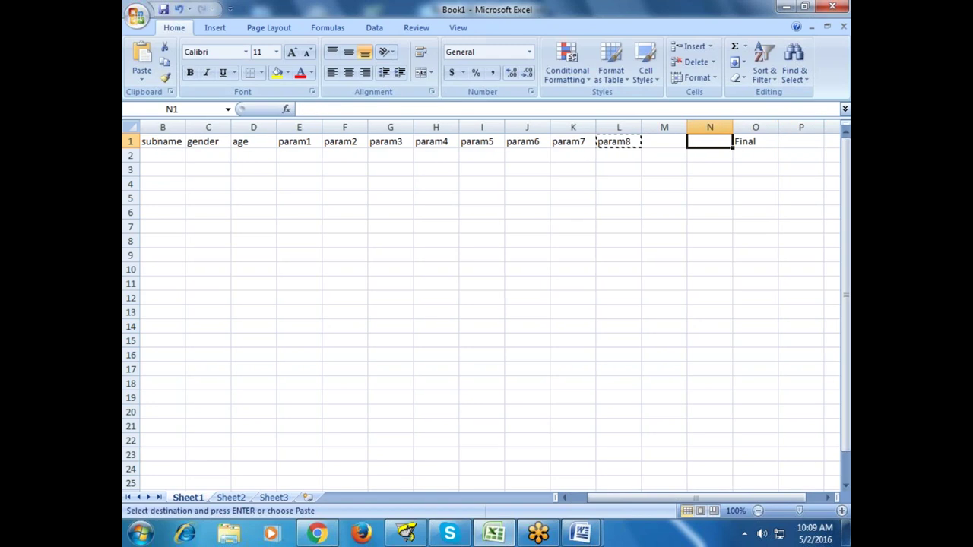
pyautogui.hotkey('shift', 'Left')
pyautogui.hotkey('ctrl', 'v')
pyautogui.press('Escape')
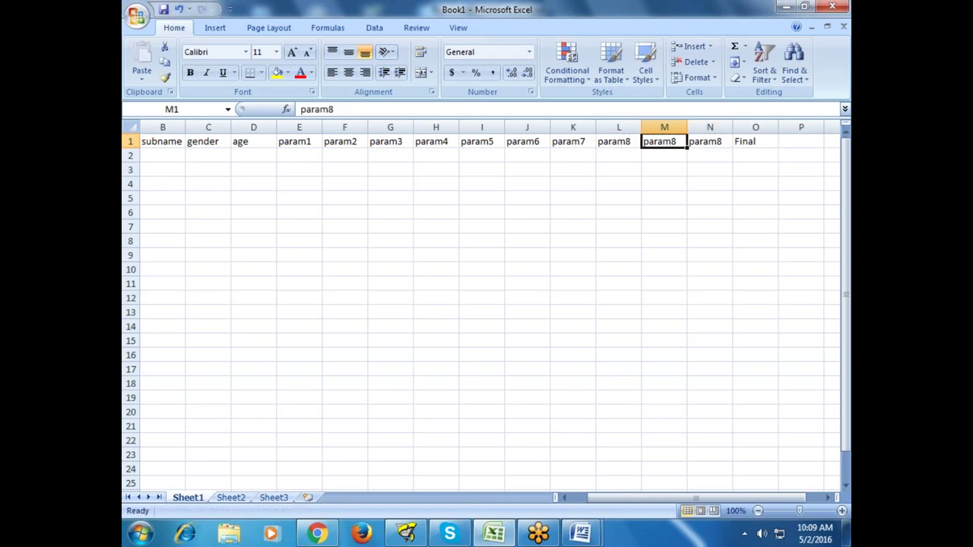
# - Change the copied header in M1 to param9 and the one in N1 to param10
pyautogui.press('F2')
pyautogui.press('BackSpace')
pyautogui.write('9')
pyautogui.press('Return')
pyautogui.press('Up')
pyautogui.press('Right')
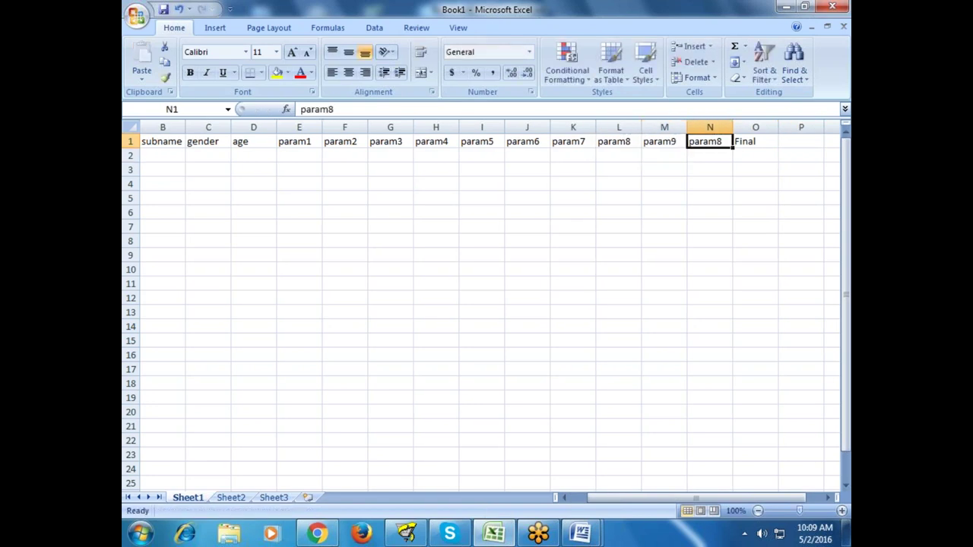
pyautogui.press('F2')
pyautogui.press('BackSpace')
pyautogui.write('10')
pyautogui.press('Return')
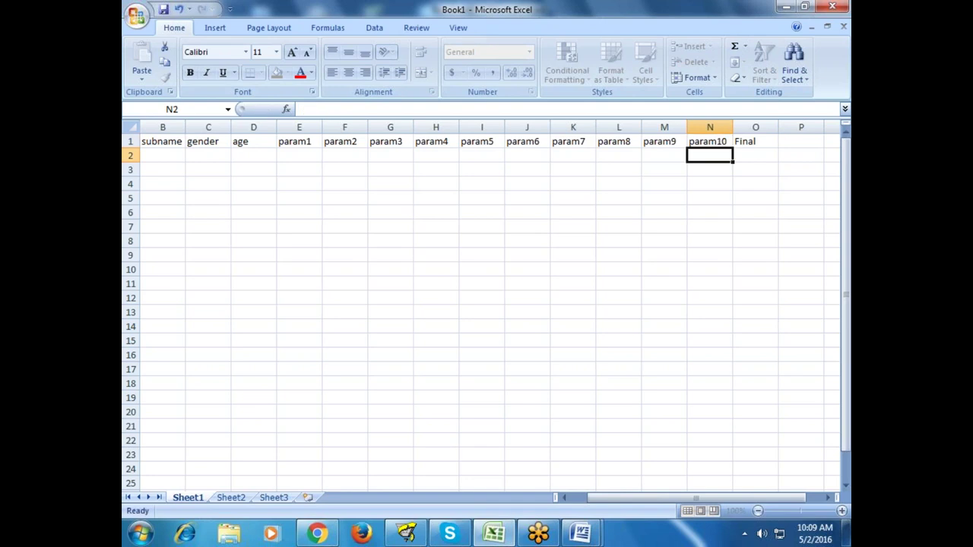
# - Enter 1 as the subjid value in cell A2
pyautogui.press('Left')
pyautogui.press('Home')
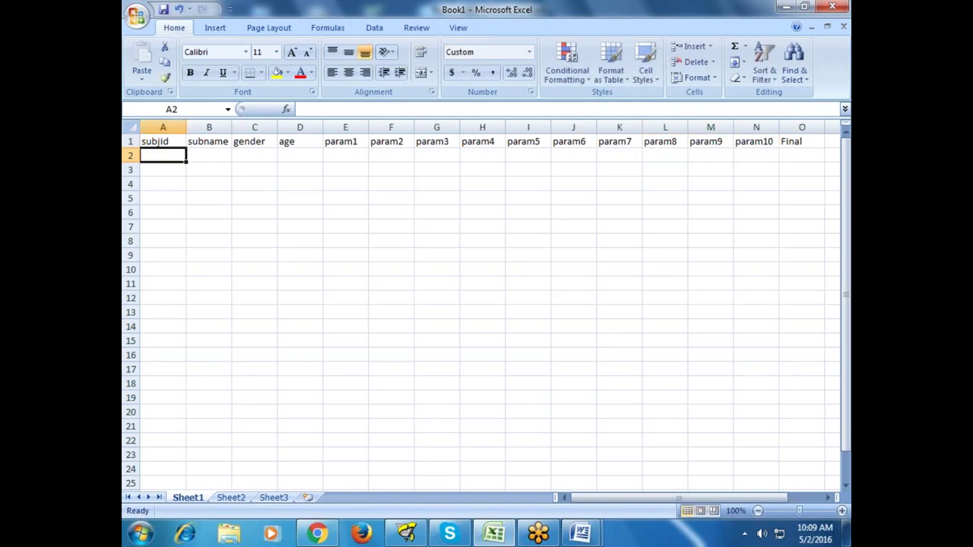
pyautogui.press('Right')
pyautogui.press('Right')
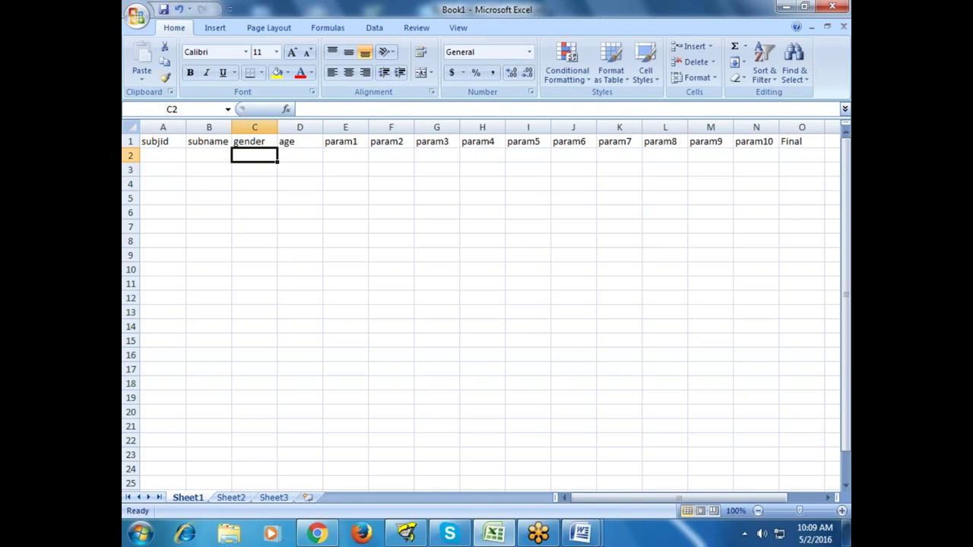
pyautogui.press('Left')
pyautogui.press('Left')
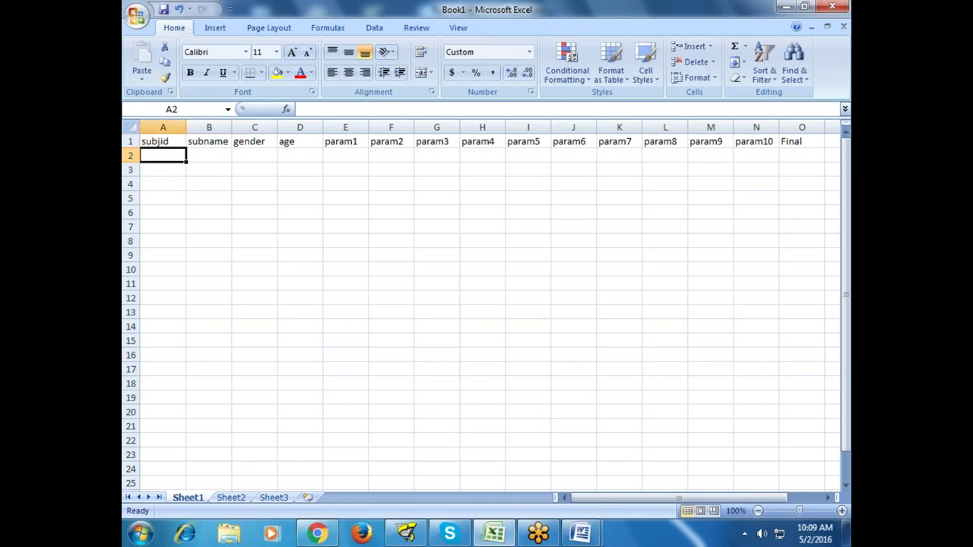
pyautogui.write('1')
pyautogui.press('Tab')
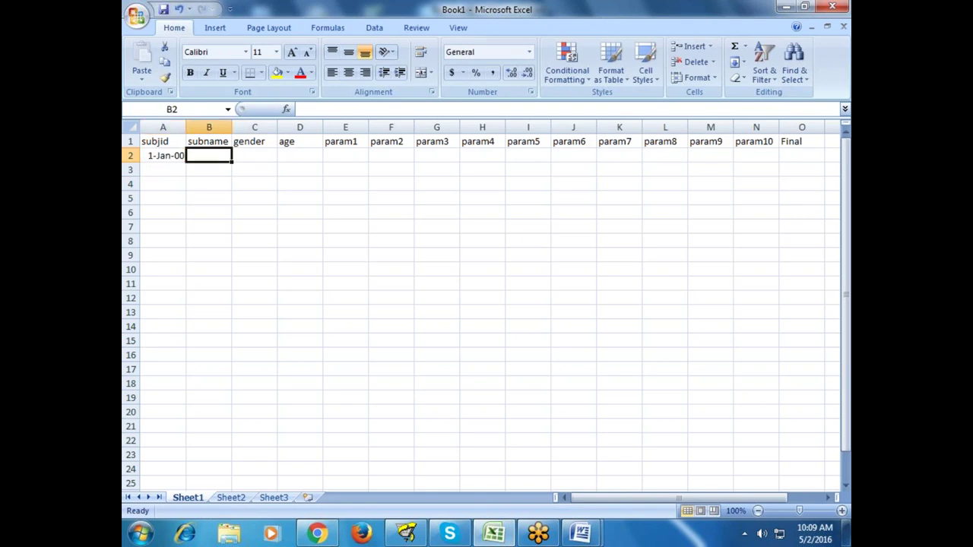
# - Enter the subjid in cell A2 as the text value 01, keeping its leading zero
pyautogui.press('Left')
pyautogui.write("'01")
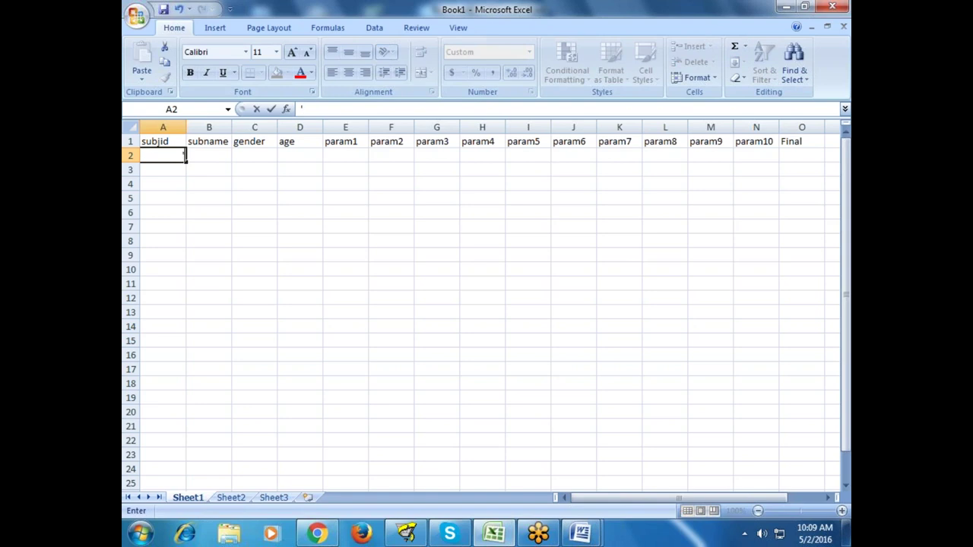
pyautogui.press('Return')
# - Fill row 2 with subname xyz, gender m and age 29
pyautogui.press('Up')
pyautogui.press('Right')
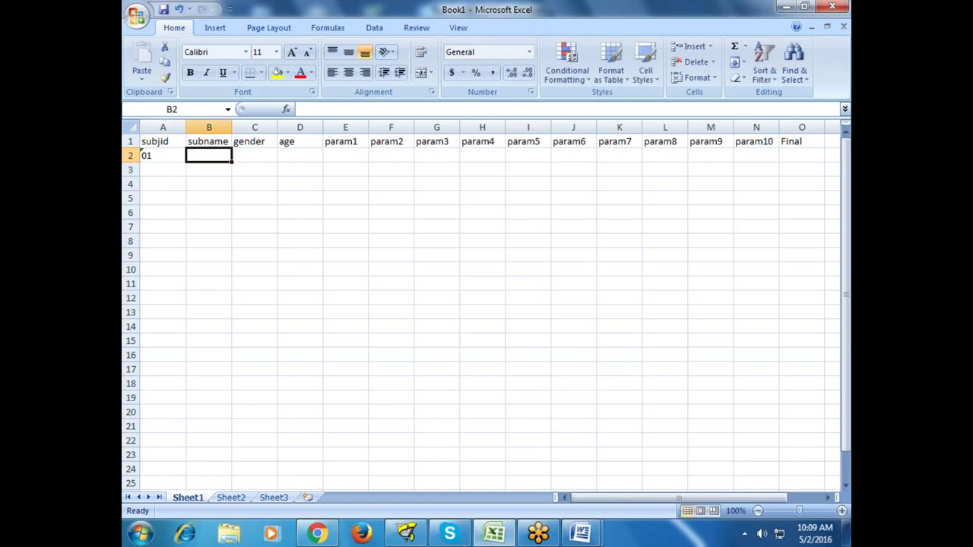
pyautogui.write('xyz')
pyautogui.press('Return')
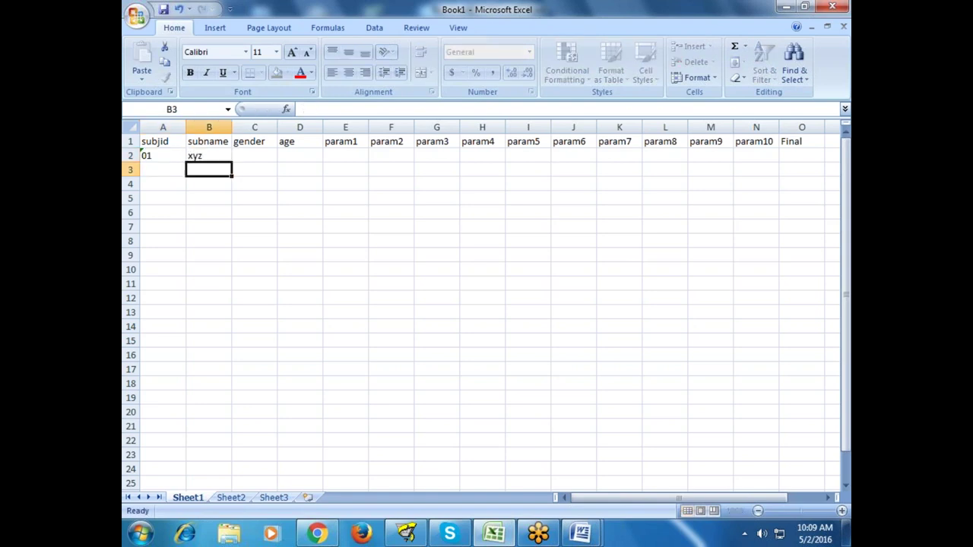
pyautogui.press('Up')
pyautogui.press('Right')
pyautogui.write('m')
pyautogui.press('Tab')
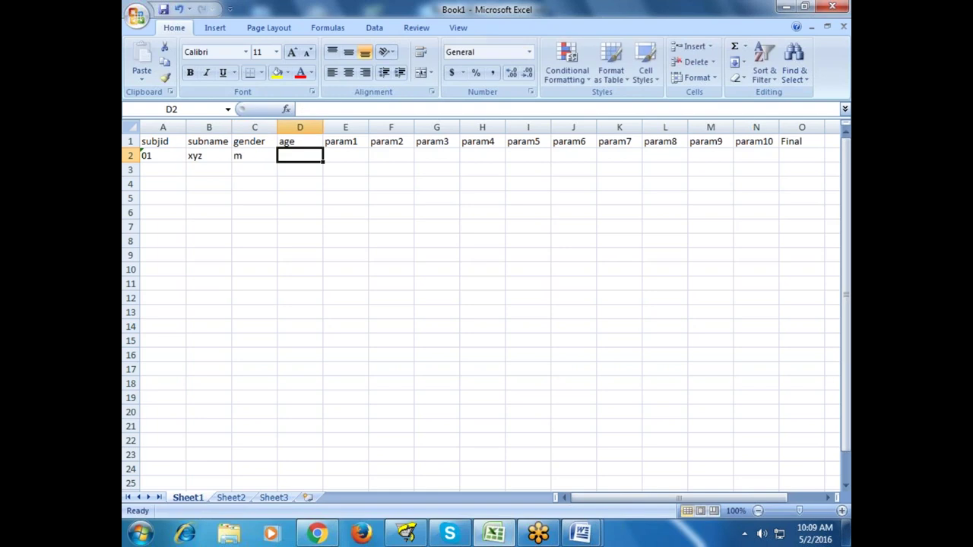
pyautogui.write('29')
pyautogui.press('Tab')
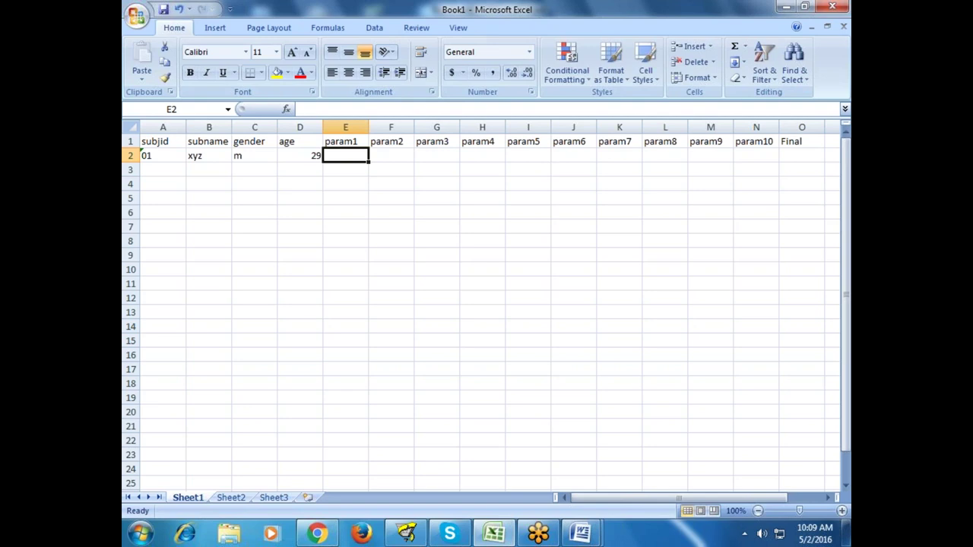
# - Enter 1500 for param1, 2500 for param2 and 320 for param3 in row 2
pyautogui.write('1500')
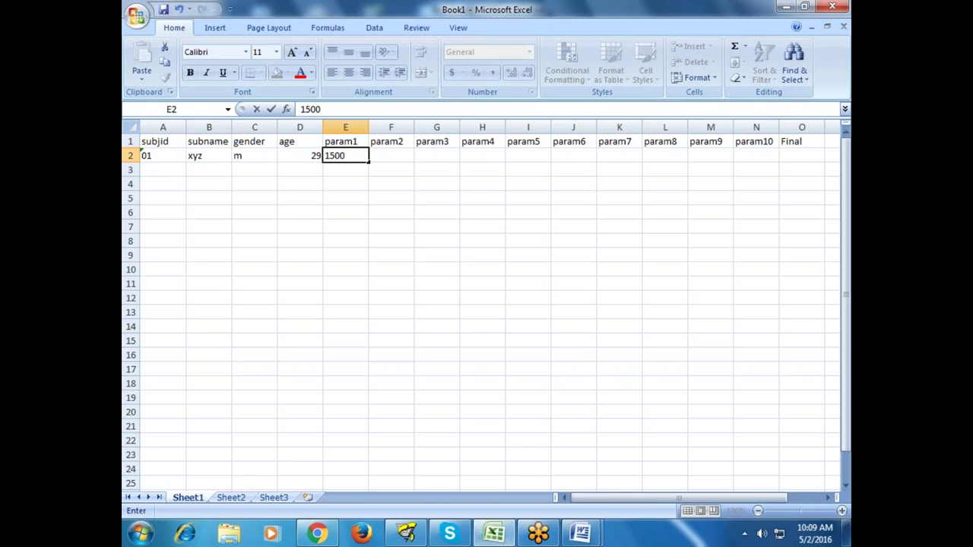
pyautogui.press('Tab')
pyautogui.write('25')
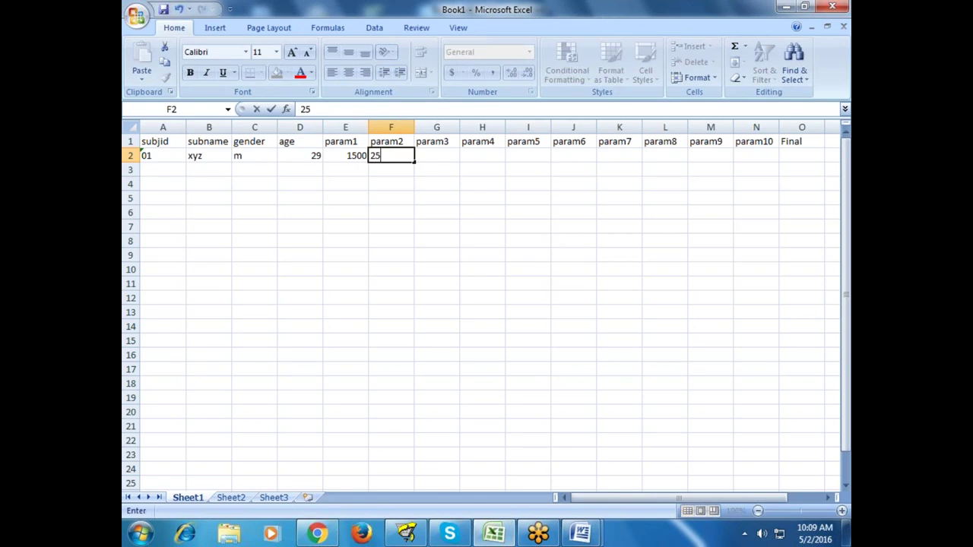
pyautogui.write('00')
pyautogui.press('Tab')
pyautogui.write('320')
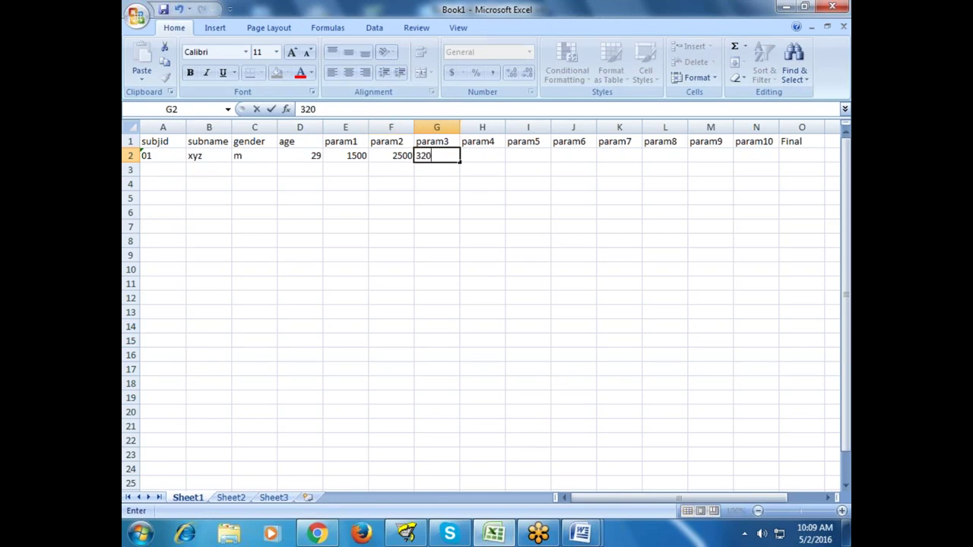
# - Enter 541 for param4, 6163122 for param5 and 1 for param6 in row 2
pyautogui.press('Tab')
pyautogui.write('541')
pyautogui.press('Tab')
pyautogui.write('6163122')
pyautogui.press('Tab')
pyautogui.write('1')
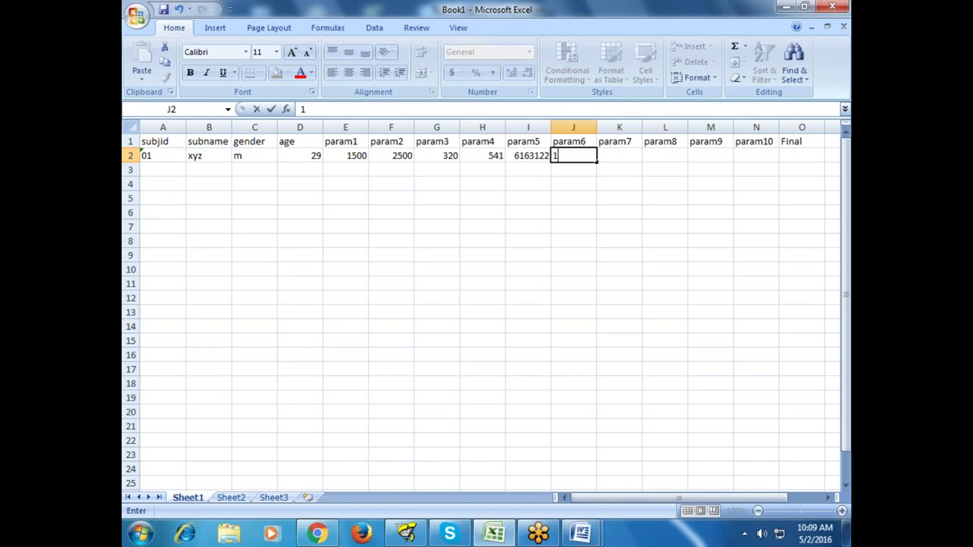
# - Enter 6 for param7, 655 for param8 and 1 for param9 in row 2
pyautogui.press('Tab')
pyautogui.write('6')
pyautogui.press('Tab')
pyautogui.write('655')
pyautogui.press('Tab')
pyautogui.write('1')
# - Enter 54 for param10 in cell N2 and clear the misplaced entry in N3
pyautogui.click(757, 170)
pyautogui.write('51')
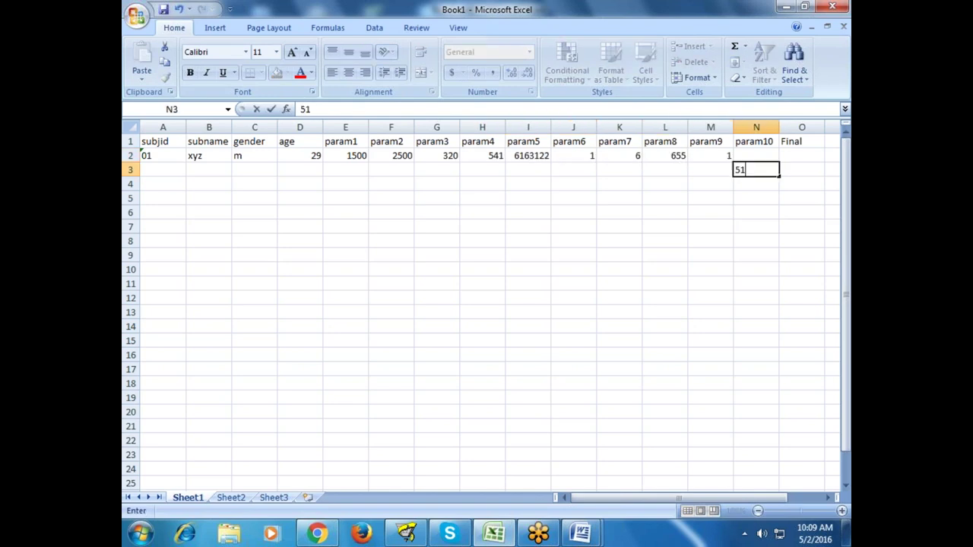
pyautogui.press('Tab')
pyautogui.click(757, 155)
pyautogui.write('54')
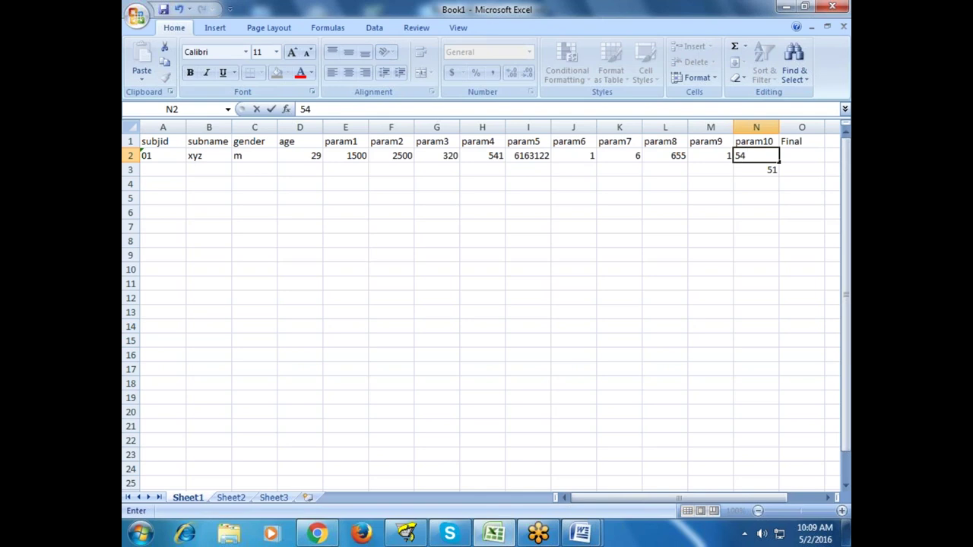
pyautogui.press('Return')
pyautogui.press('Delete')
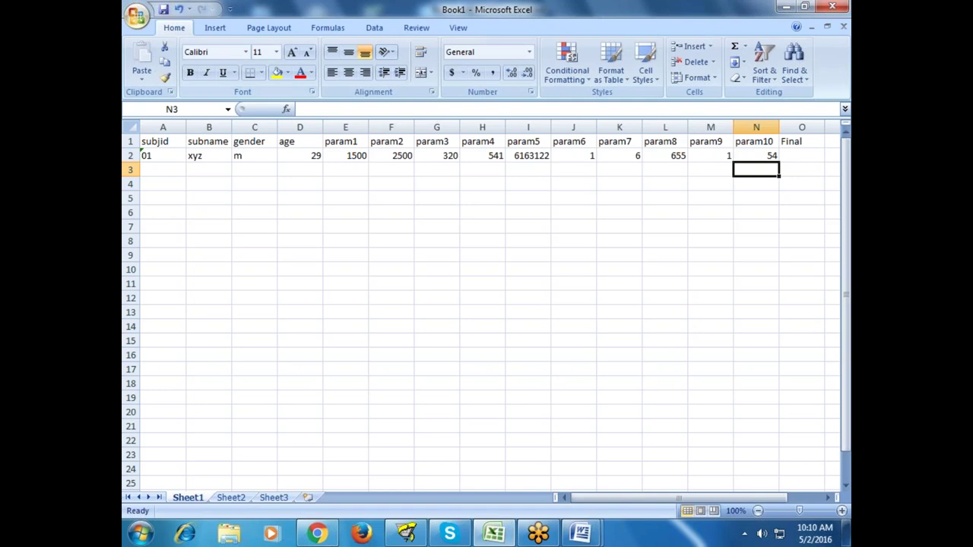
pyautogui.click(349, 159)
pyautogui.click(389, 155)
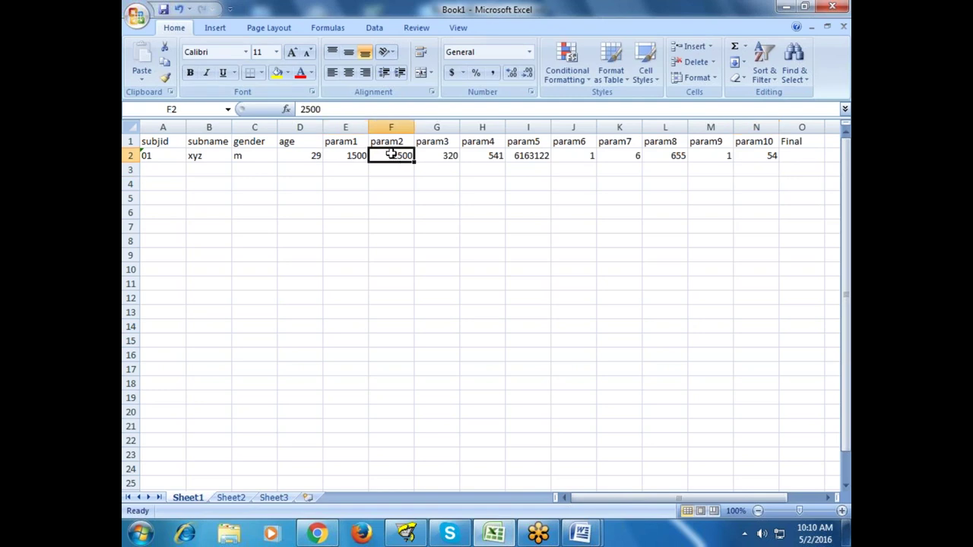
pyautogui.click(432, 155)
pyautogui.click(477, 160)
pyautogui.click(532, 158)
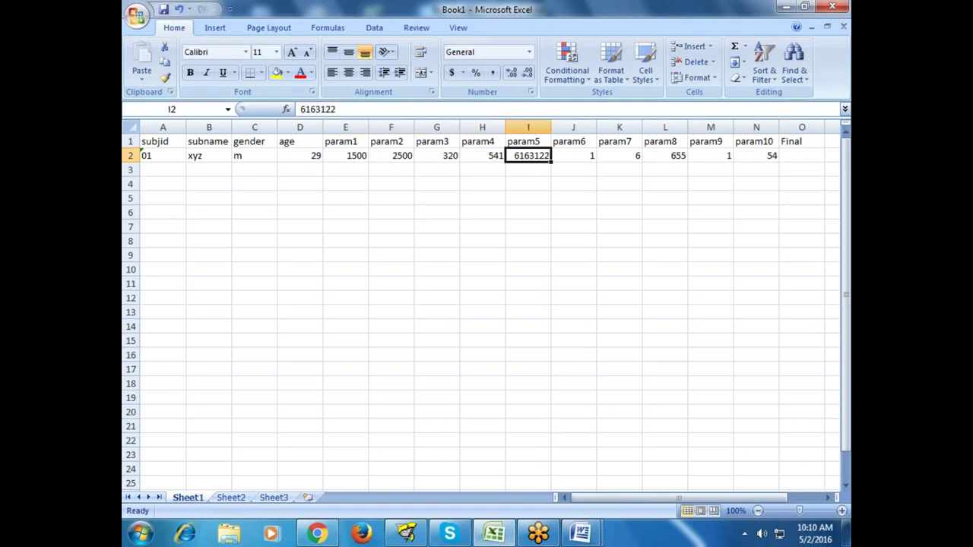
# - Enter ok in the Final column for the record in row 2
pyautogui.click(579, 161)
pyautogui.click(630, 156)
pyautogui.click(692, 157)
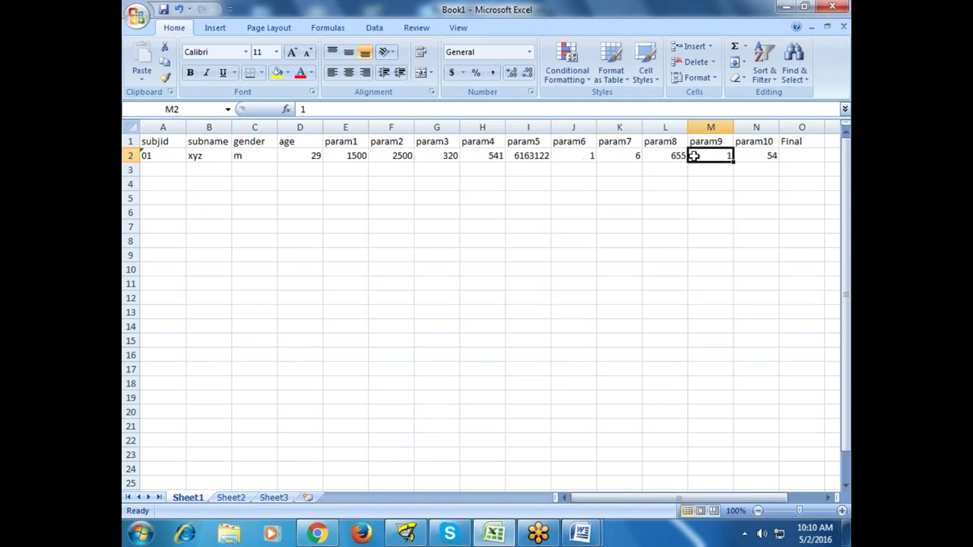
pyautogui.click(750, 157)
pyautogui.click(792, 157)
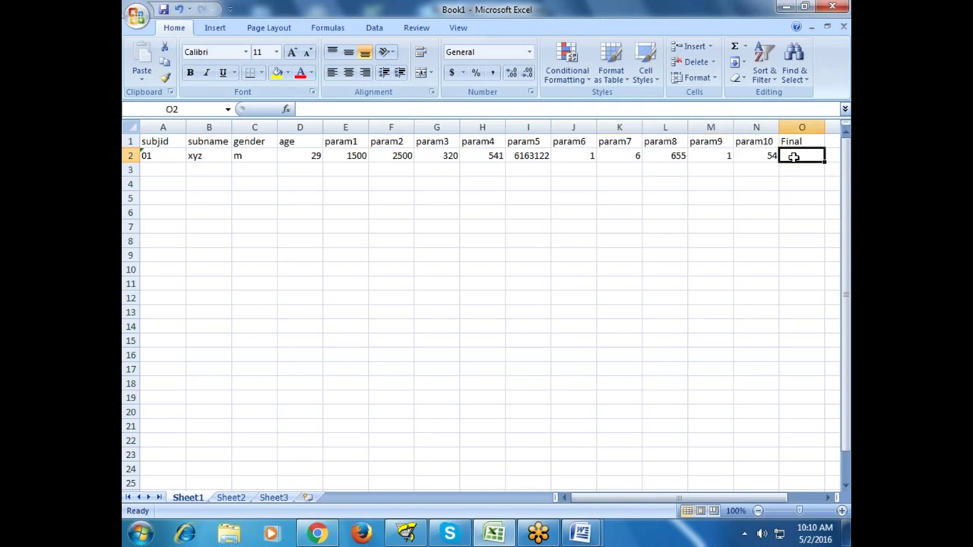
pyautogui.write('ok')
pyautogui.press('Return')
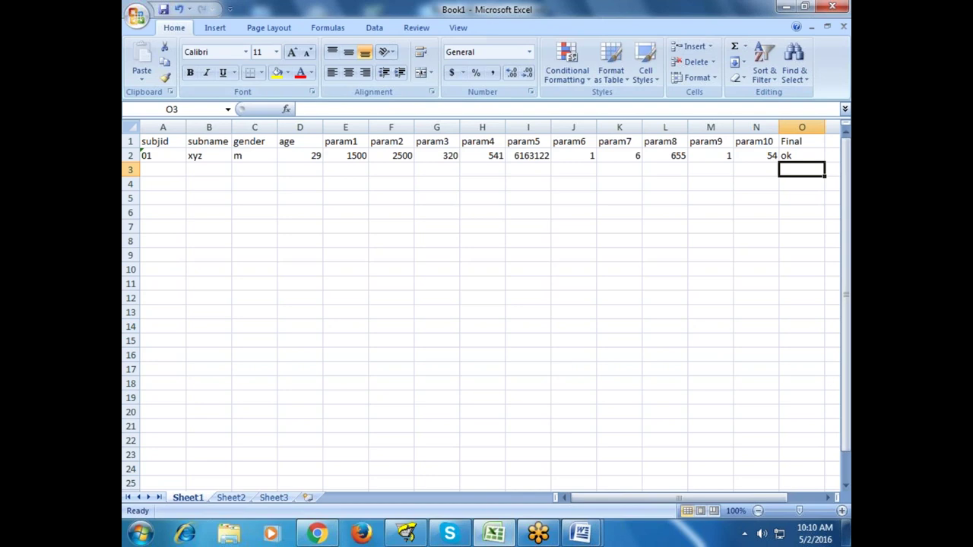
# - Examine the param1 to param10 columns, the record rows 2 to 10, the Final column and the overall table range
pyautogui.click(790, 156)
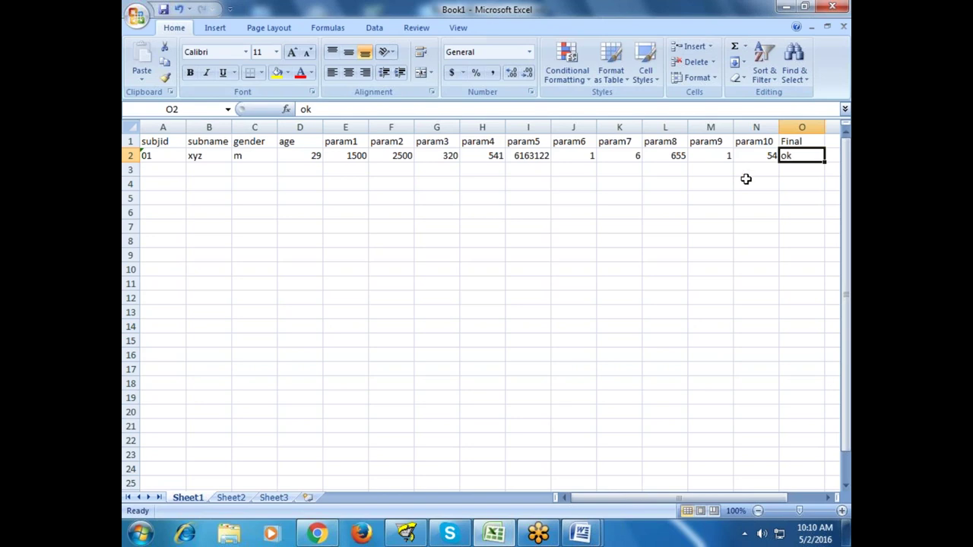
pyautogui.moveTo(756, 127); pyautogui.dragTo(350, 125)
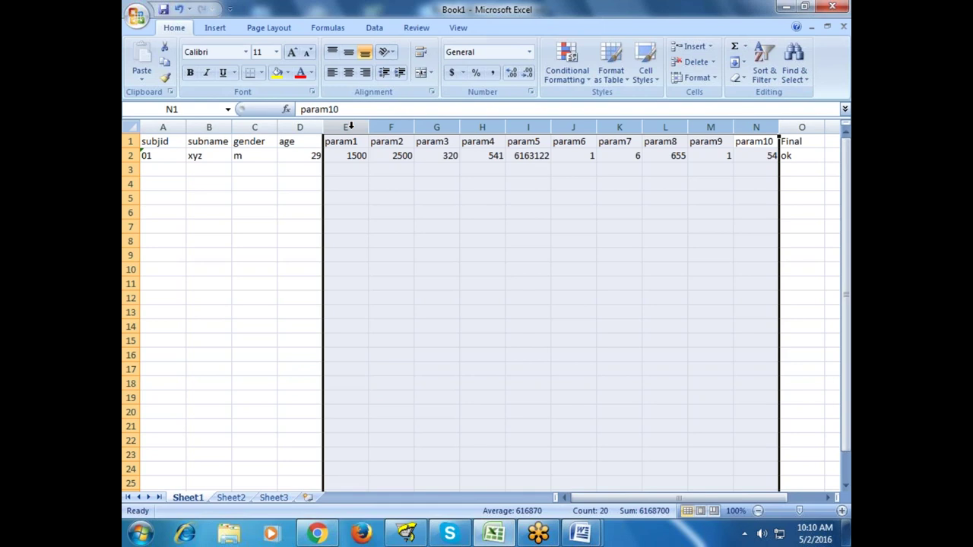
pyautogui.click(355, 170)
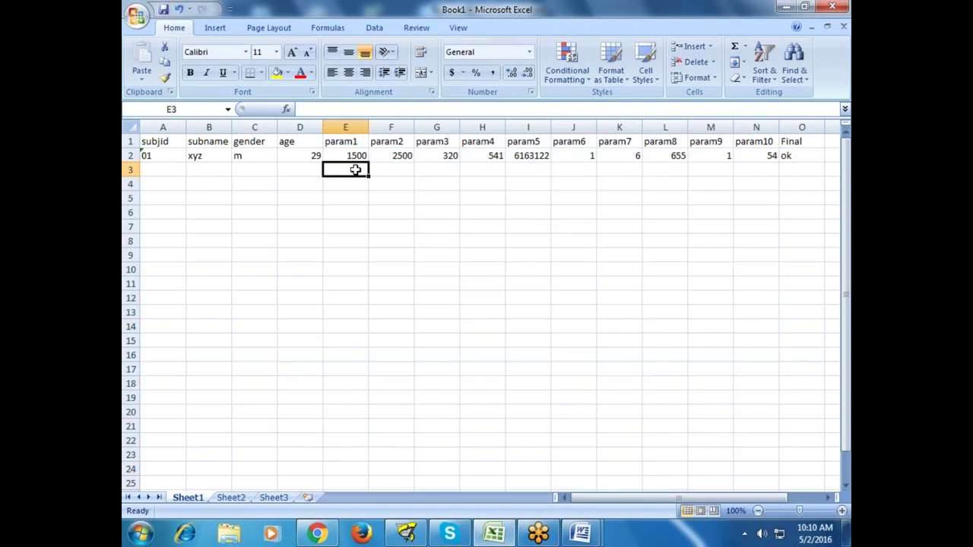
pyautogui.click(320, 198)
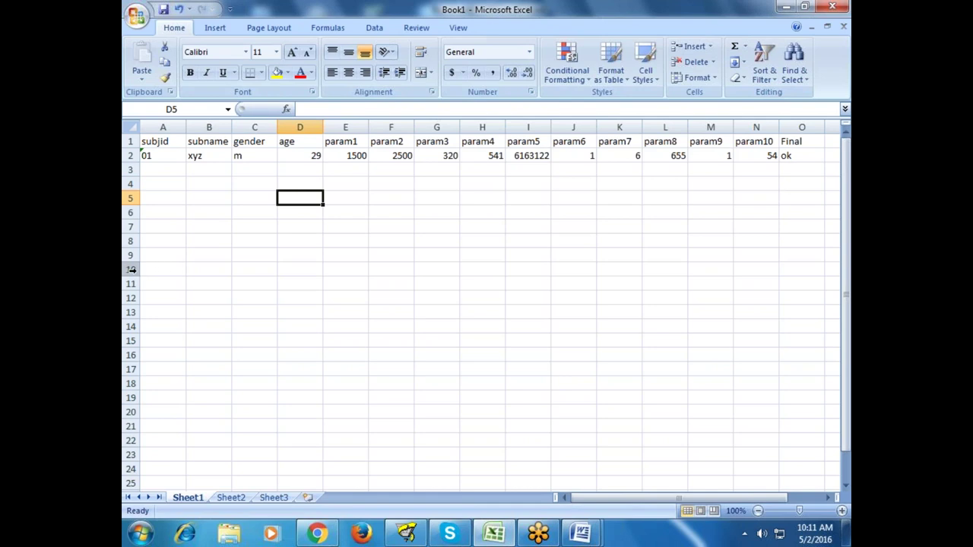
pyautogui.moveTo(131, 270); pyautogui.dragTo(132, 158)
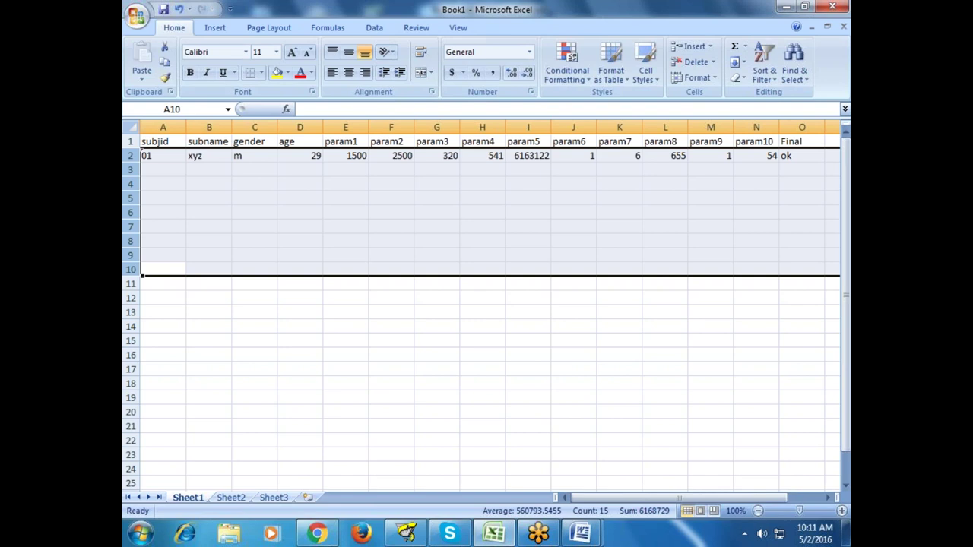
pyautogui.click(220, 182)
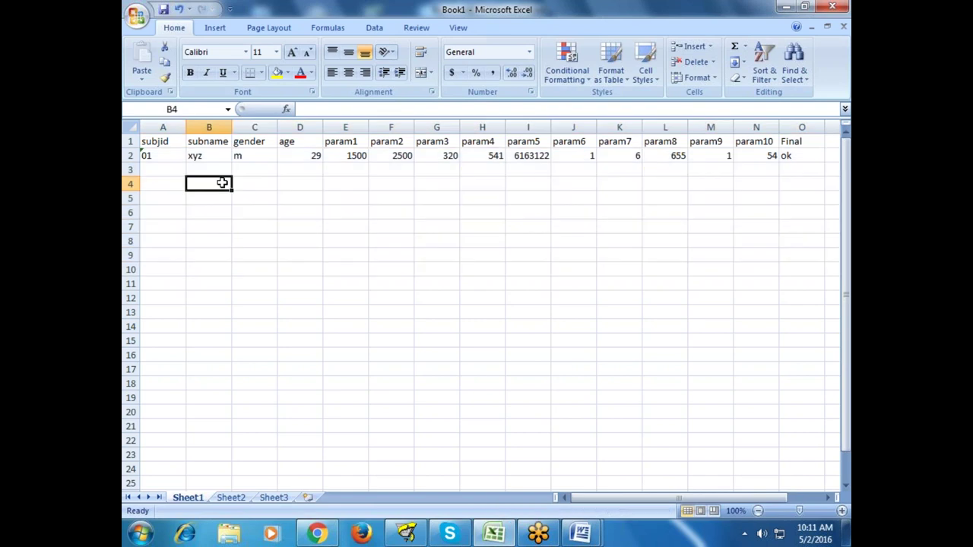
pyautogui.moveTo(128, 154); pyautogui.dragTo(823, 283)
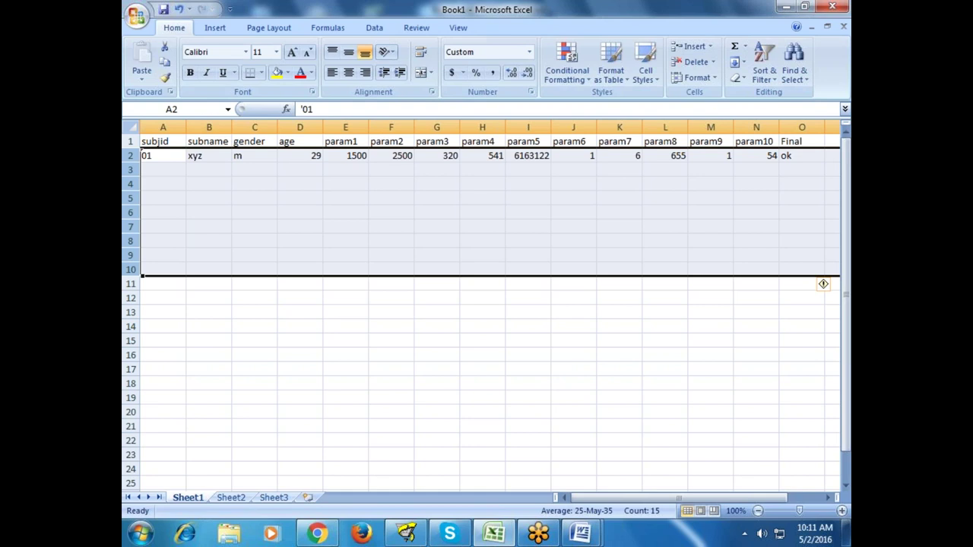
pyautogui.click(802, 127)
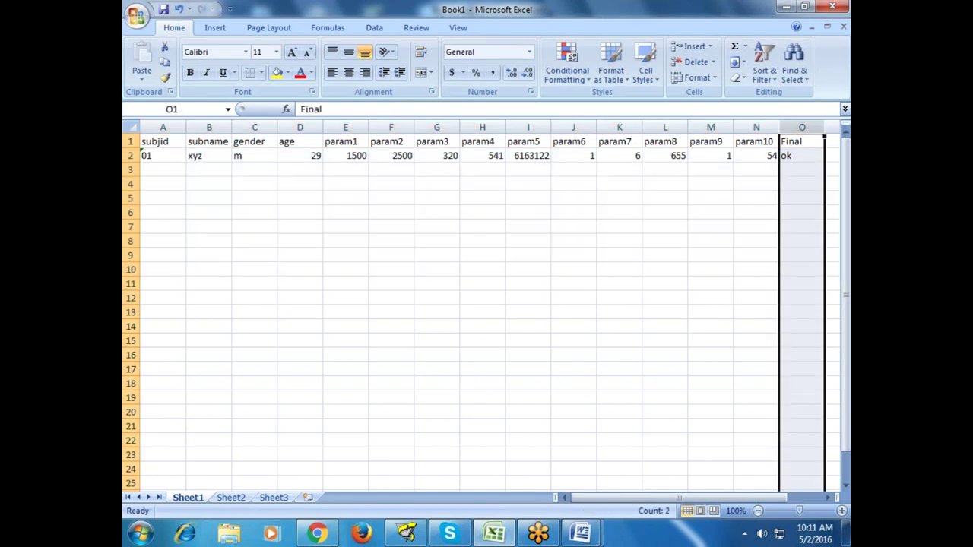
pyautogui.click(756, 172)
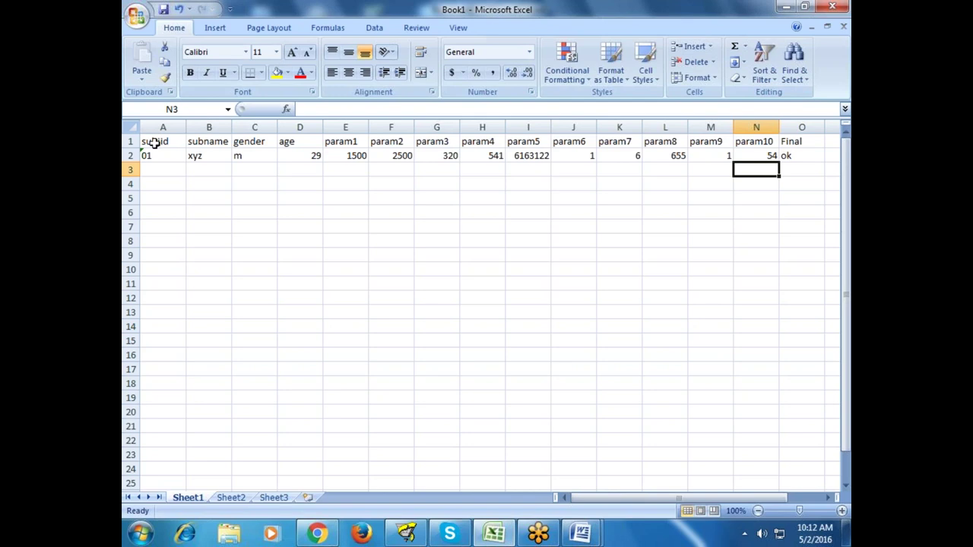
pyautogui.moveTo(154, 144); pyautogui.dragTo(818, 353)
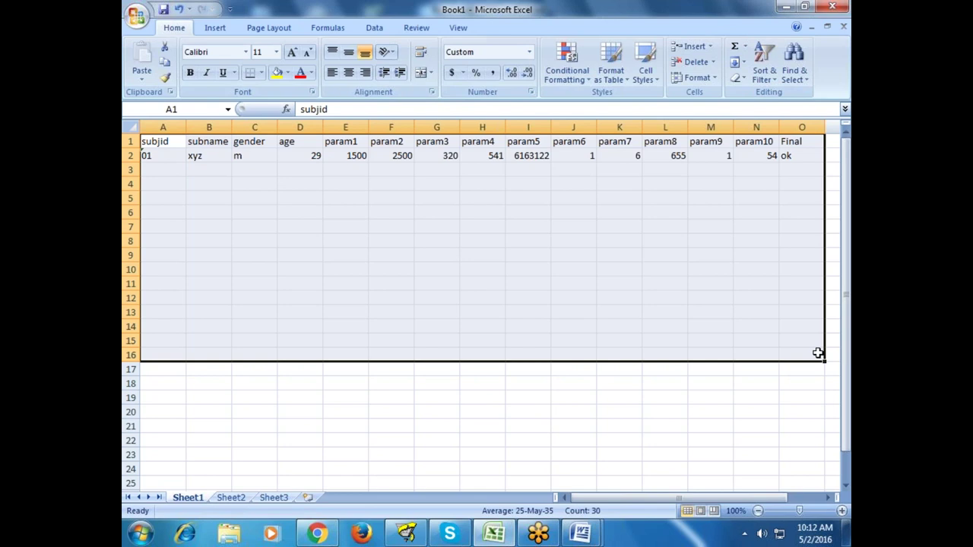
pyautogui.click(308, 283)
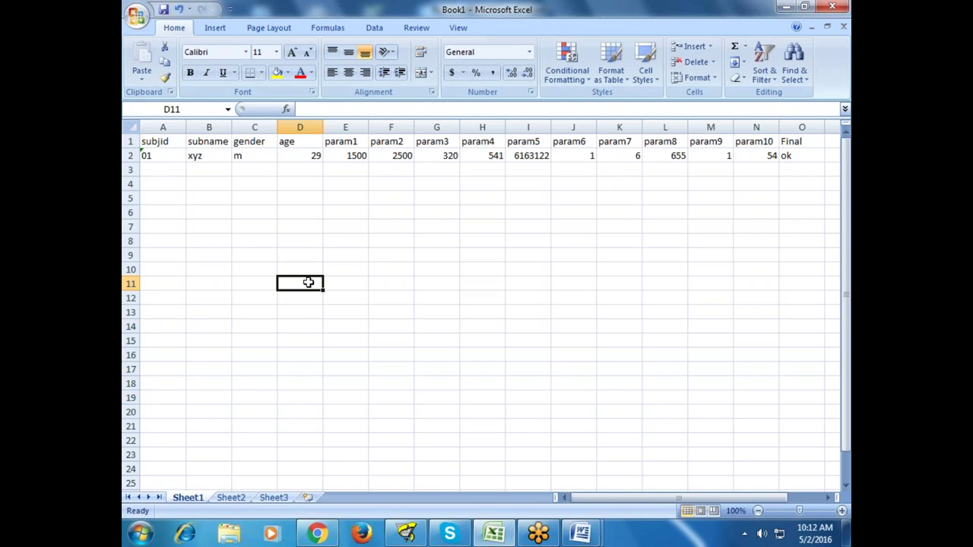
pyautogui.scroll(-2, 337, 272)
pyautogui.scroll(2, 338, 270)
pyautogui.hotkey('ctrl', 'a')
pyautogui.hotkey('ctrl', 'c')
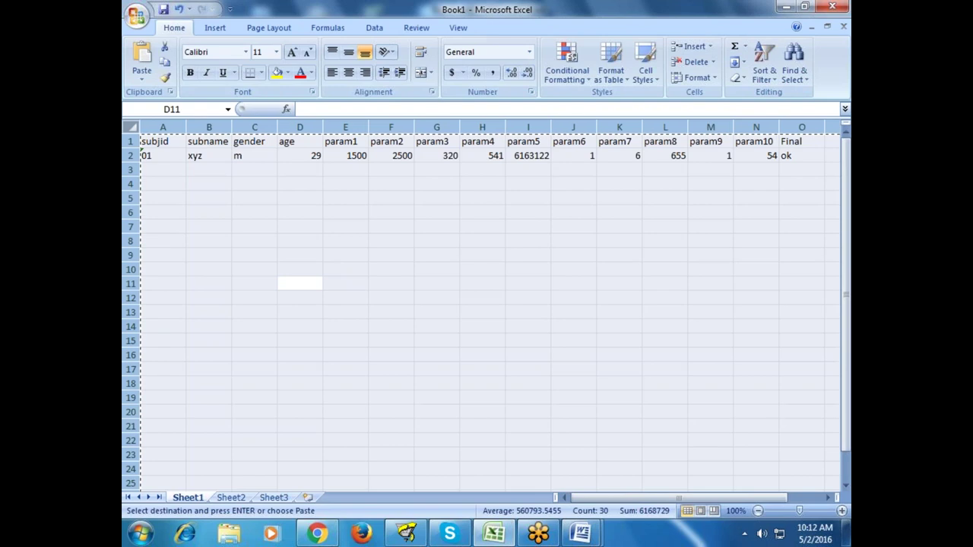
pyautogui.click(346, 269)
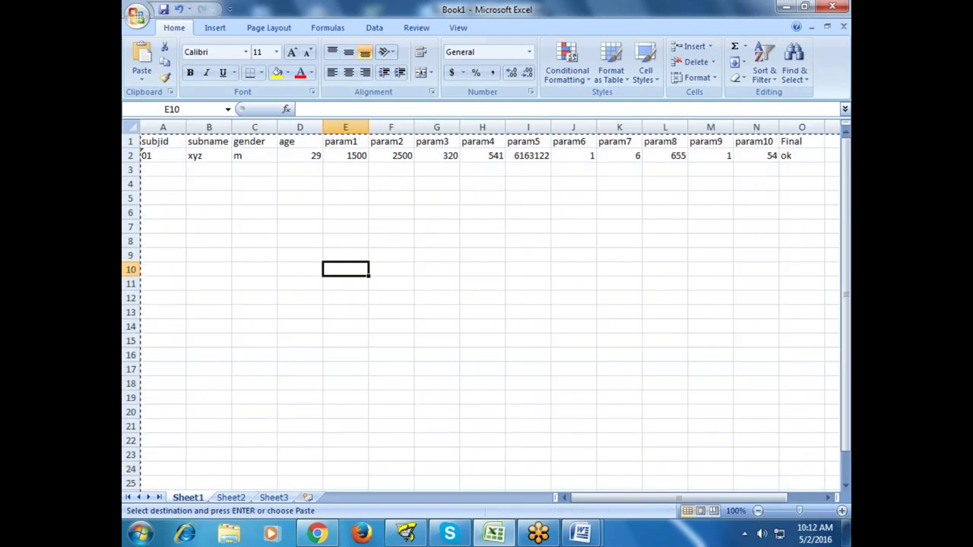
pyautogui.press('Escape')
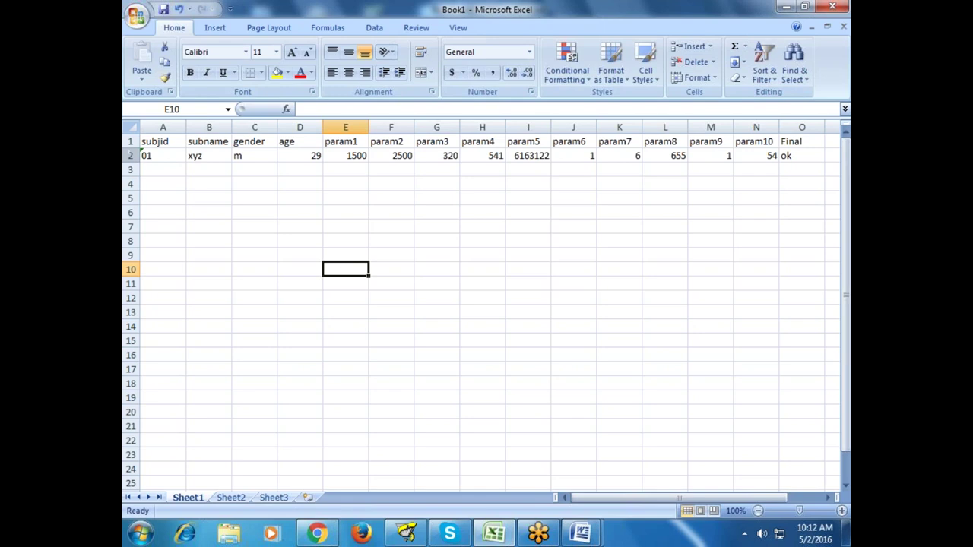
# - Examine how records would split into row blocks 2 to 22, 23 to 37 and from row 20 down
pyautogui.moveTo(131, 155); pyautogui.dragTo(823, 455)
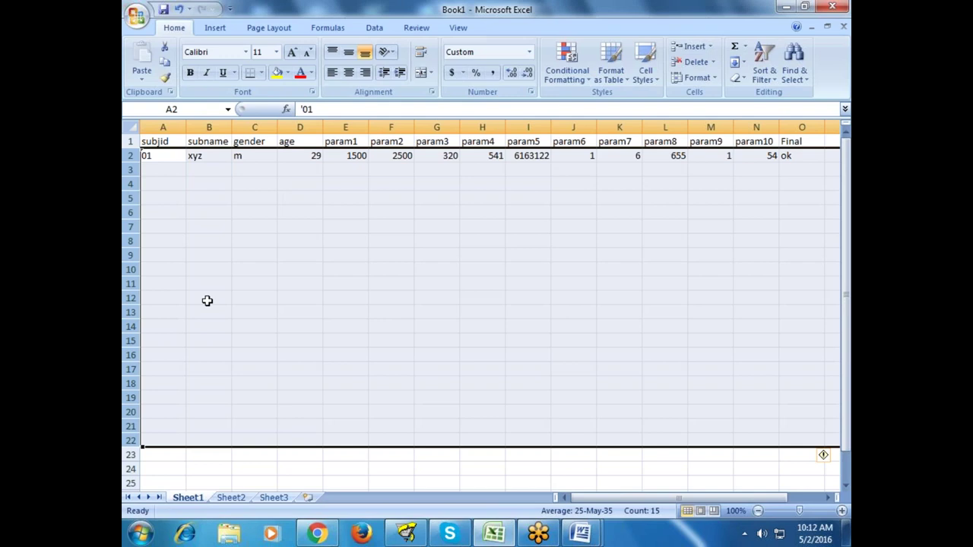
pyautogui.scroll(-2, 206, 300)
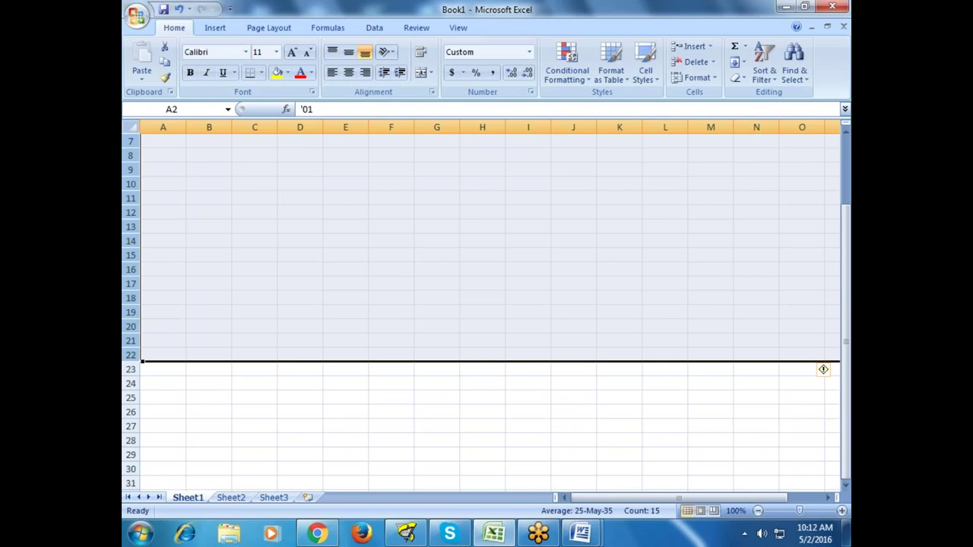
pyautogui.moveTo(131, 370); pyautogui.dragTo(130, 486)
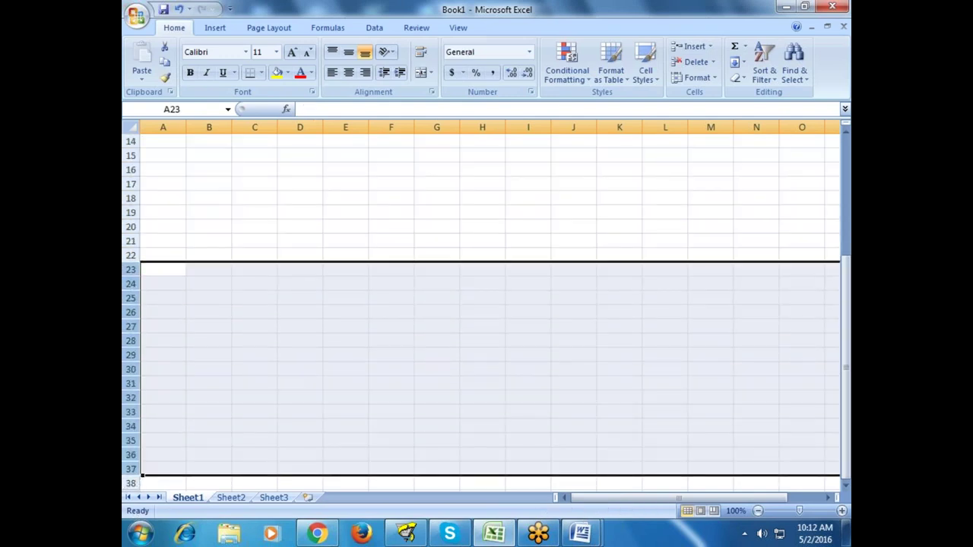
pyautogui.hotkey('alt', 'Tab')
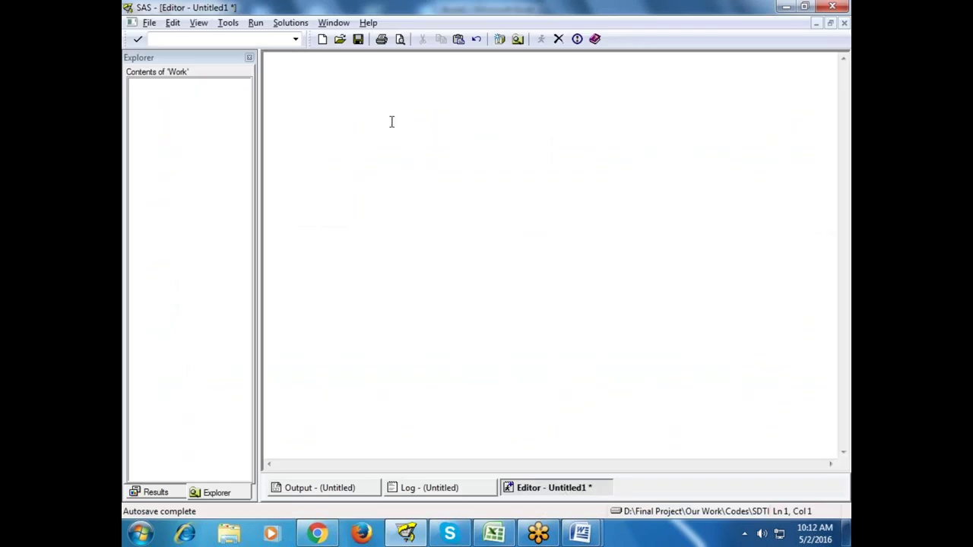
pyautogui.hotkey('alt', 'Tab')
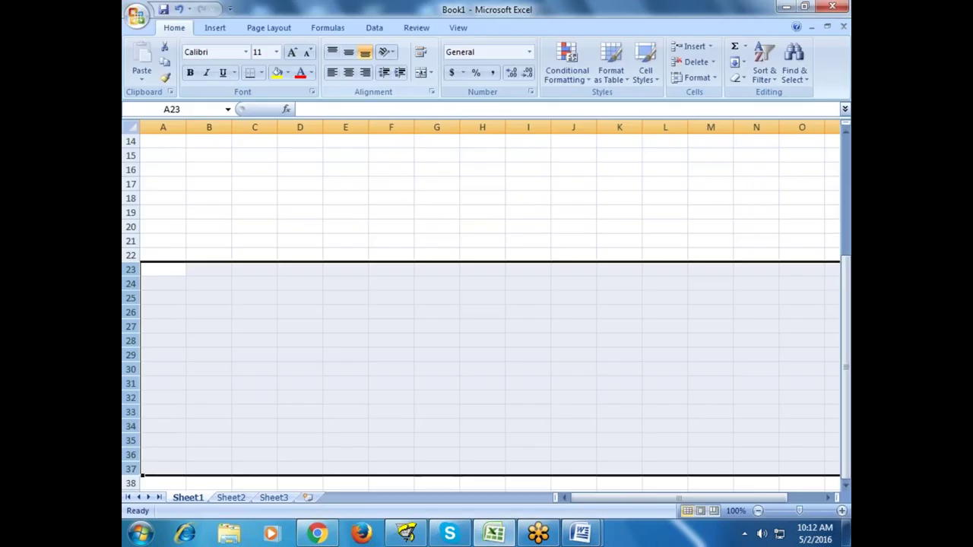
pyautogui.click(200, 324)
pyautogui.click(131, 226)
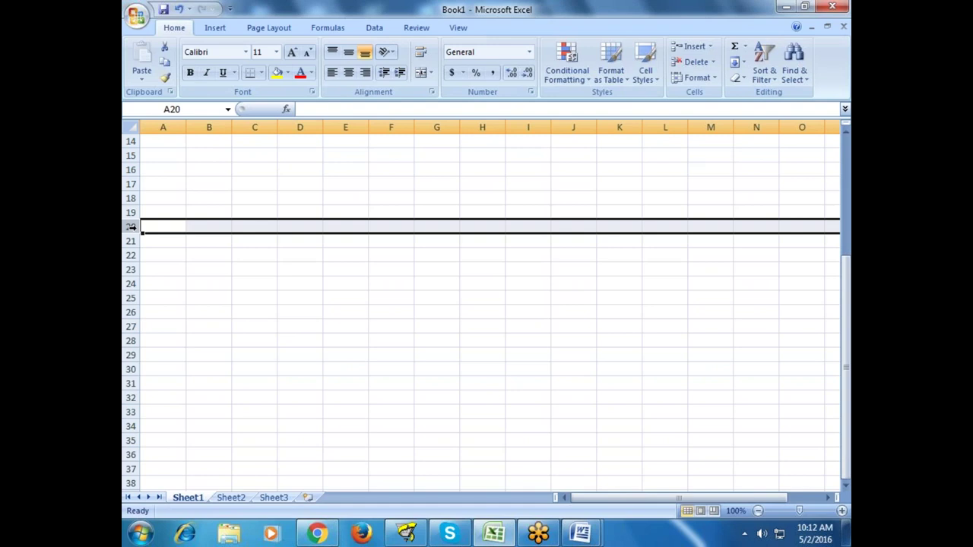
pyautogui.moveTo(131, 226); pyautogui.dragTo(131, 380)
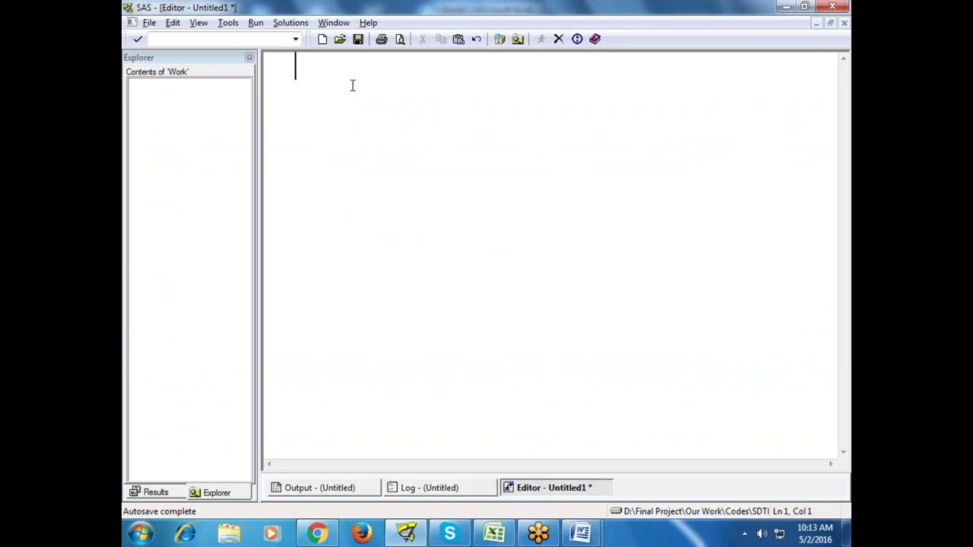
pyautogui.write('20001')
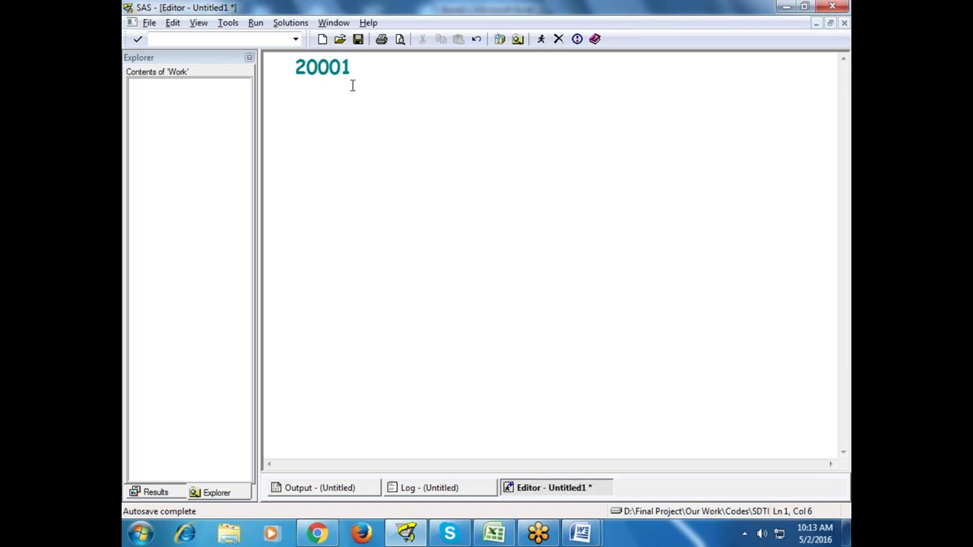
pyautogui.write(' -30000')
pyautogui.press('Return')
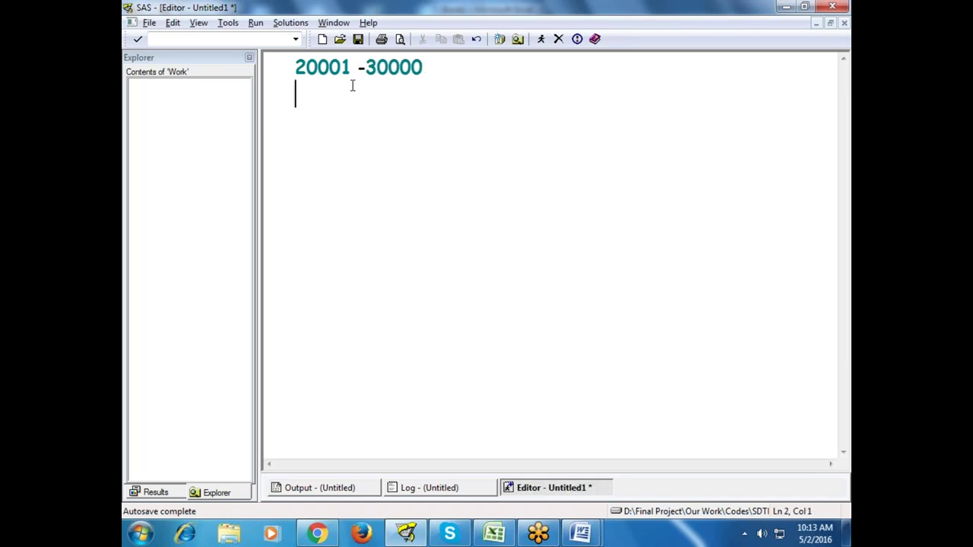
pyautogui.write('20000 ')
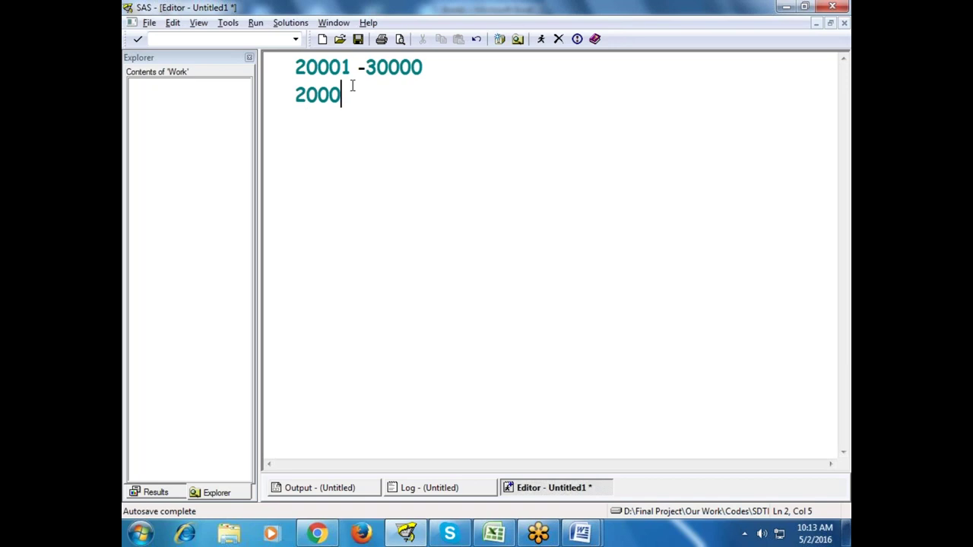
pyautogui.write('-30000  = ')
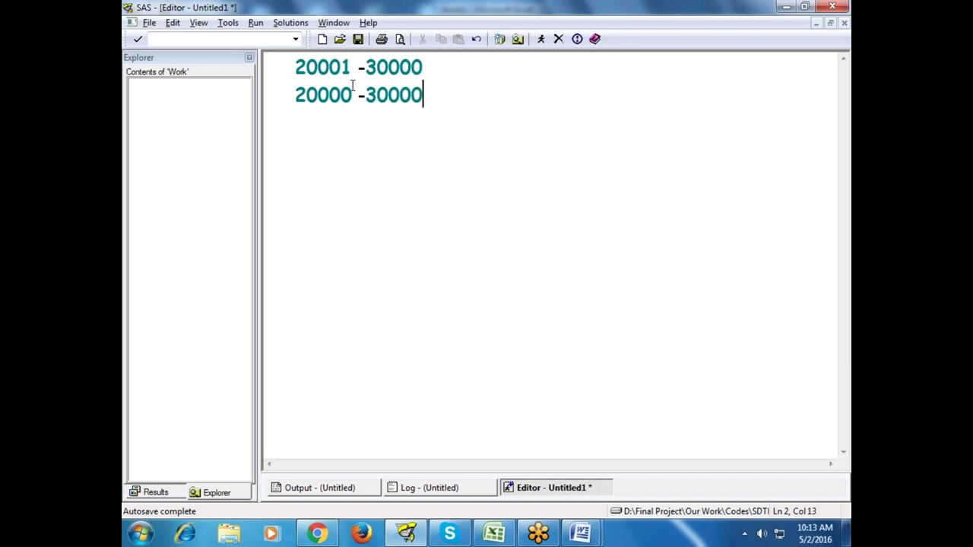
pyautogui.write('10001')
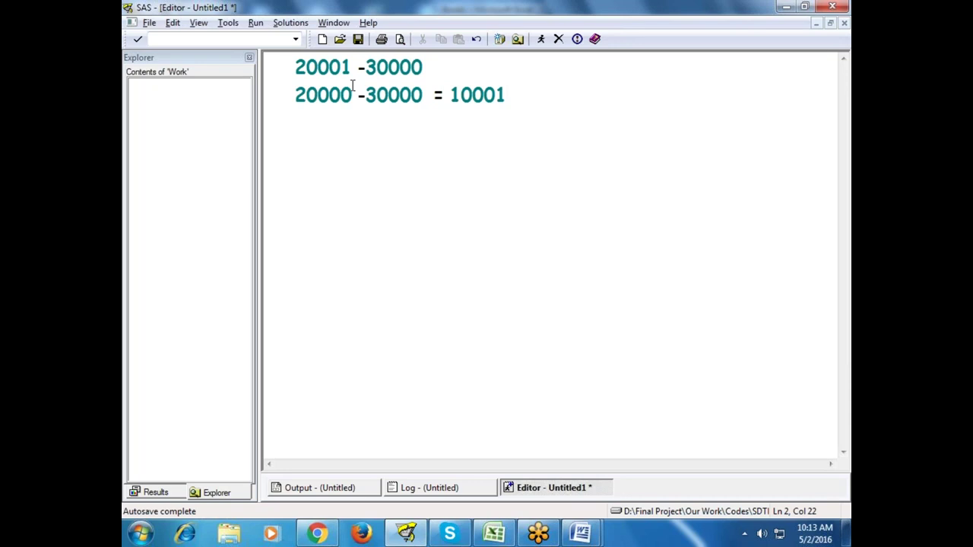
# - Add the number 100001 on a third line of the SAS editor and highlight its final digit
pyautogui.hotkey('alt', 'Tab')
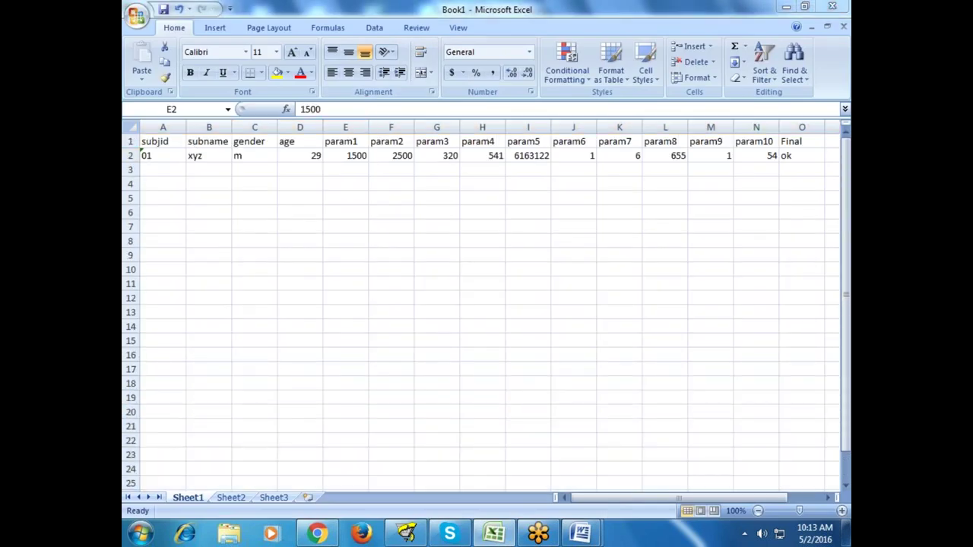
pyautogui.hotkey('alt', 'Tab')
pyautogui.press('Return')
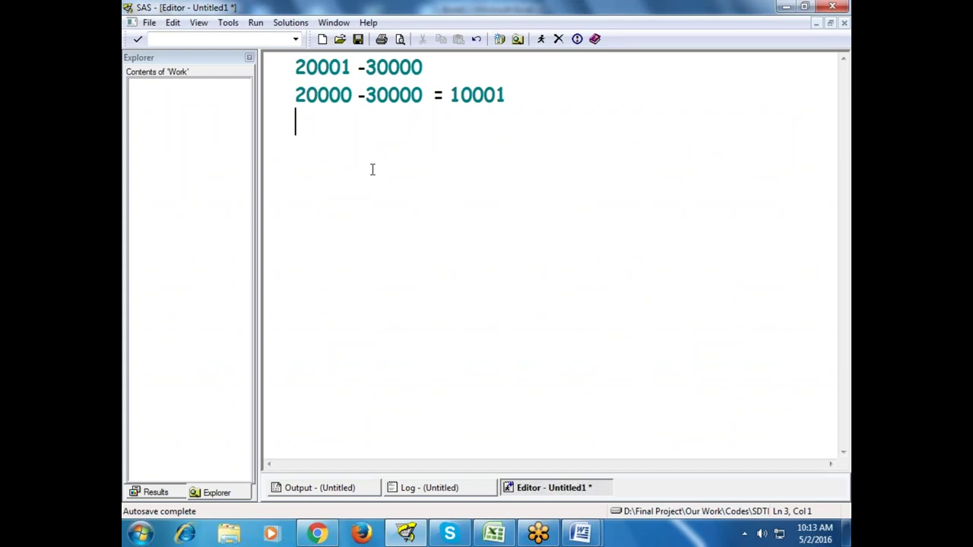
pyautogui.write('100001')
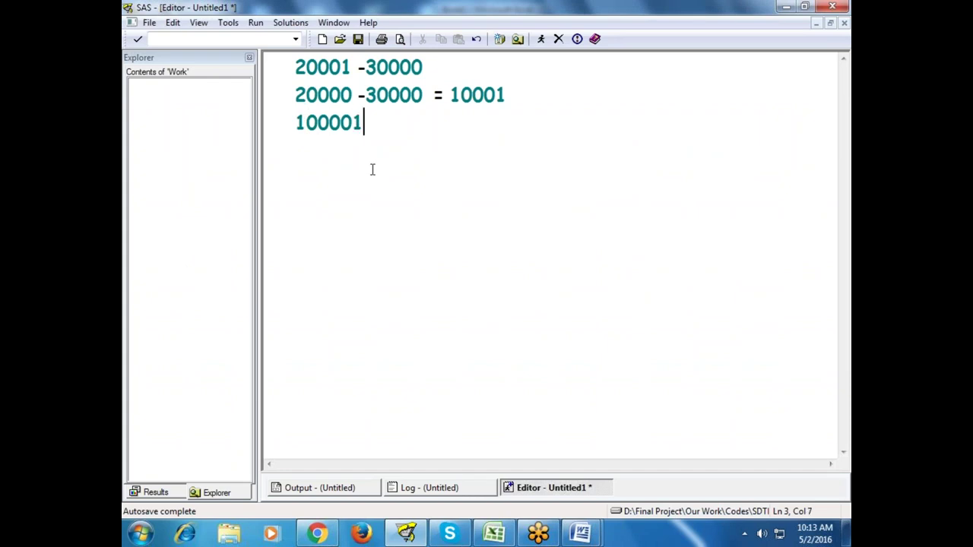
pyautogui.press('Left')
pyautogui.press('Left')
pyautogui.press('Left')
pyautogui.moveTo(380, 123); pyautogui.dragTo(295, 123)
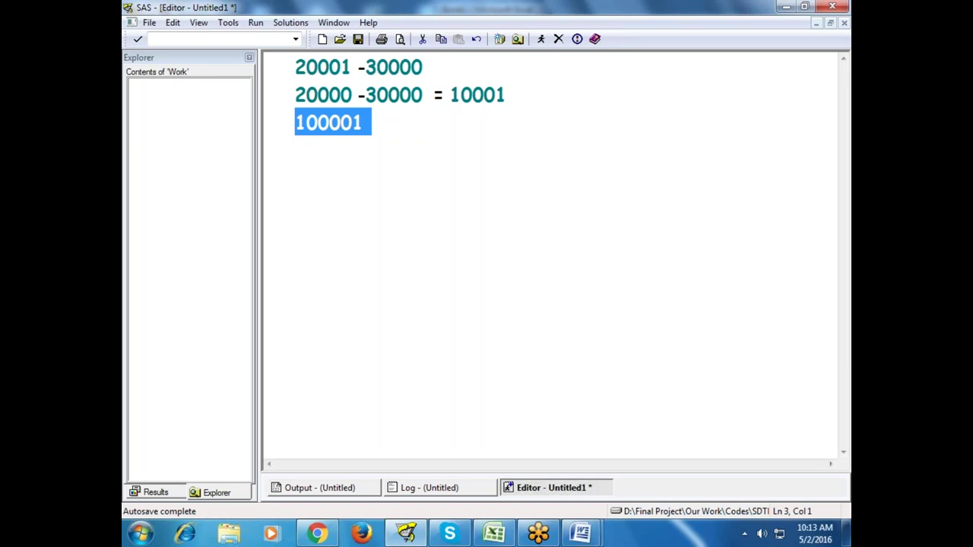
pyautogui.click(352, 124)
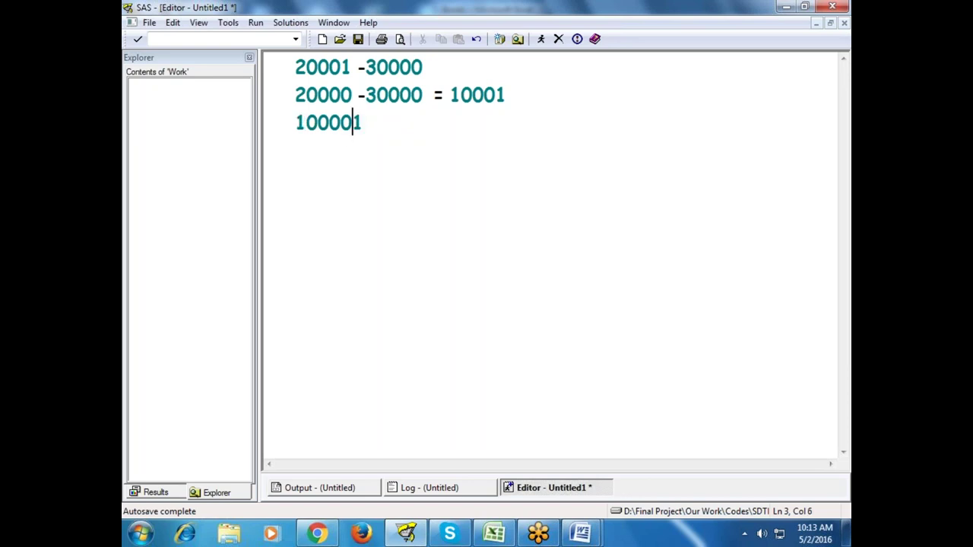
pyautogui.moveTo(368, 124); pyautogui.dragTo(352, 124)
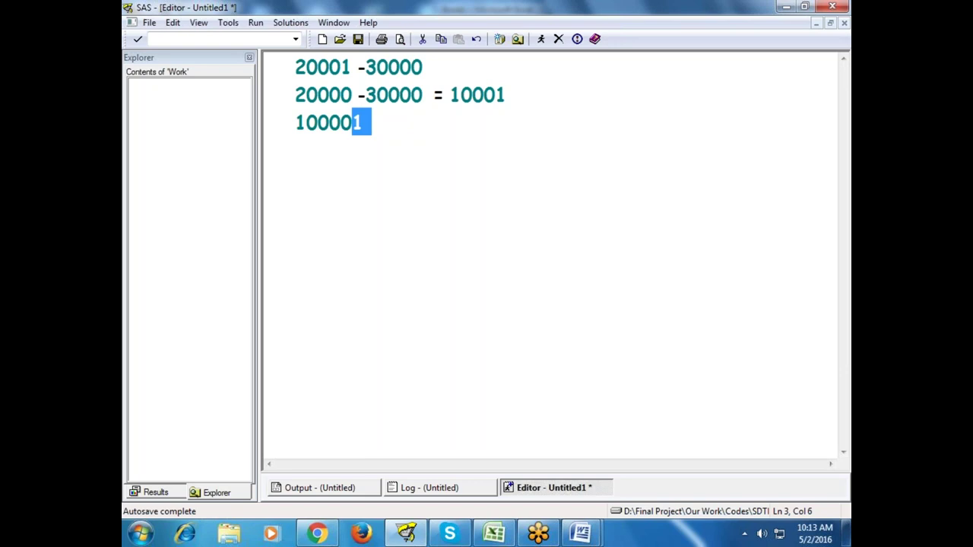
# - Clear all the notes from the SAS editor and switch back to the Excel workbook
pyautogui.hotkey('ctrl', 'a')
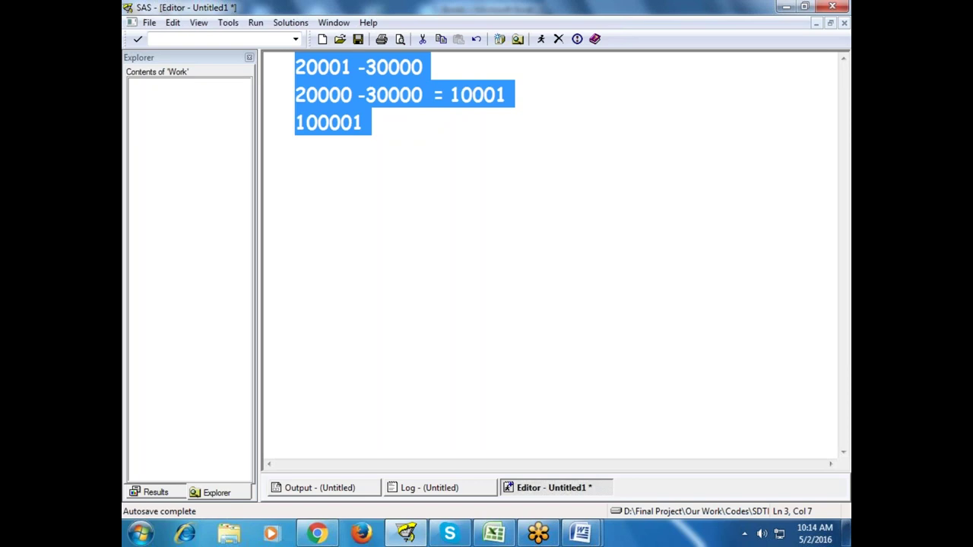
pyautogui.press('Delete')
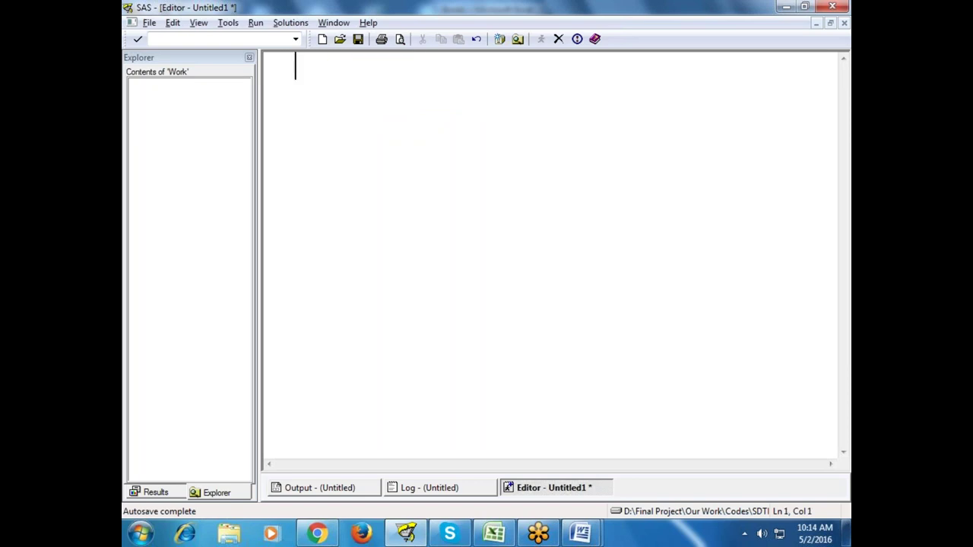
pyautogui.hotkey('alt', 'Tab')
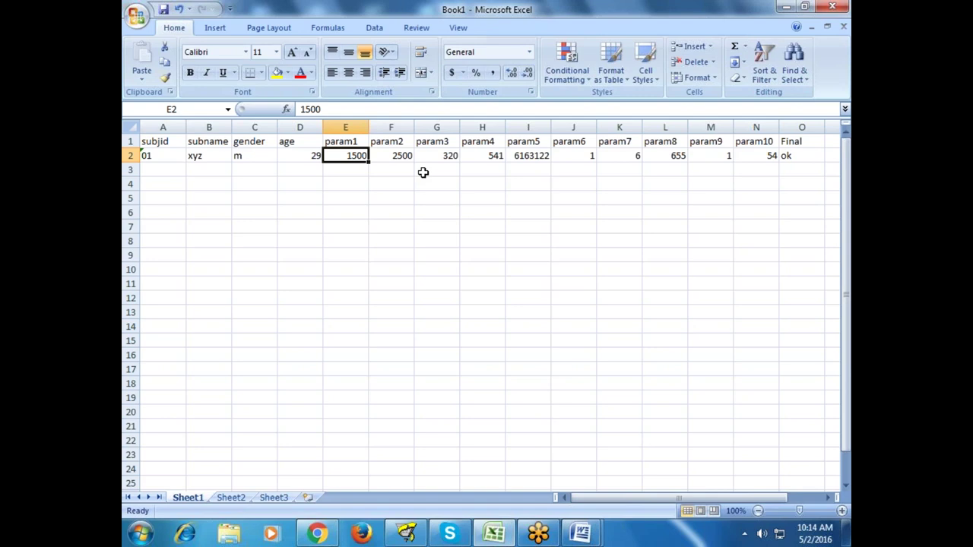
# - Check the first record's param2 and param3 cells, and note the number 3200 in the SAS editor
pyautogui.click(391, 155)
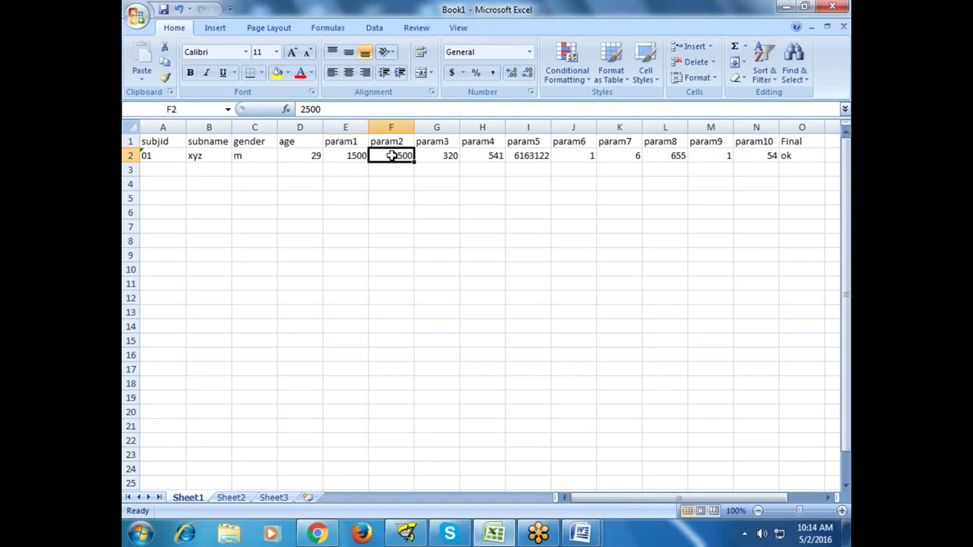
pyautogui.click(445, 155)
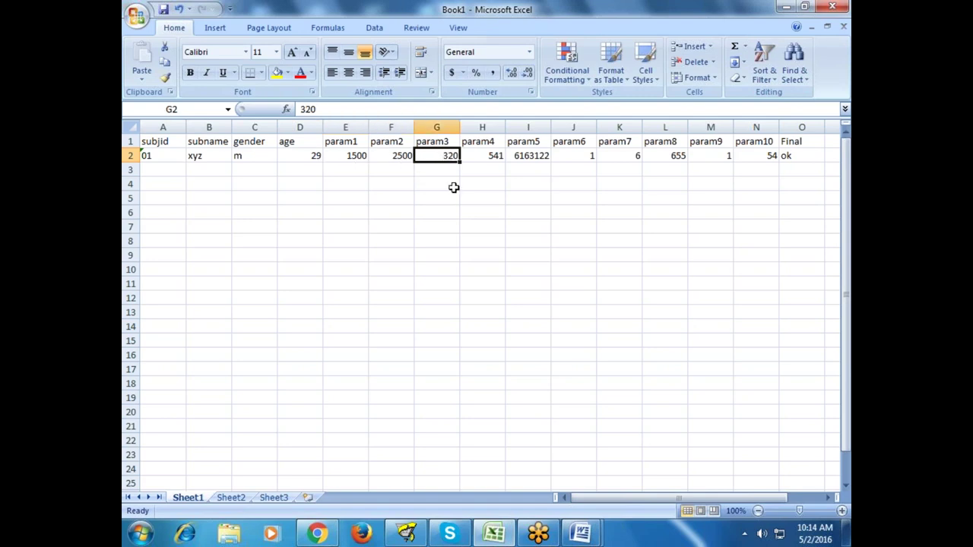
pyautogui.hotkey('alt', 'Tab')
pyautogui.write('3')
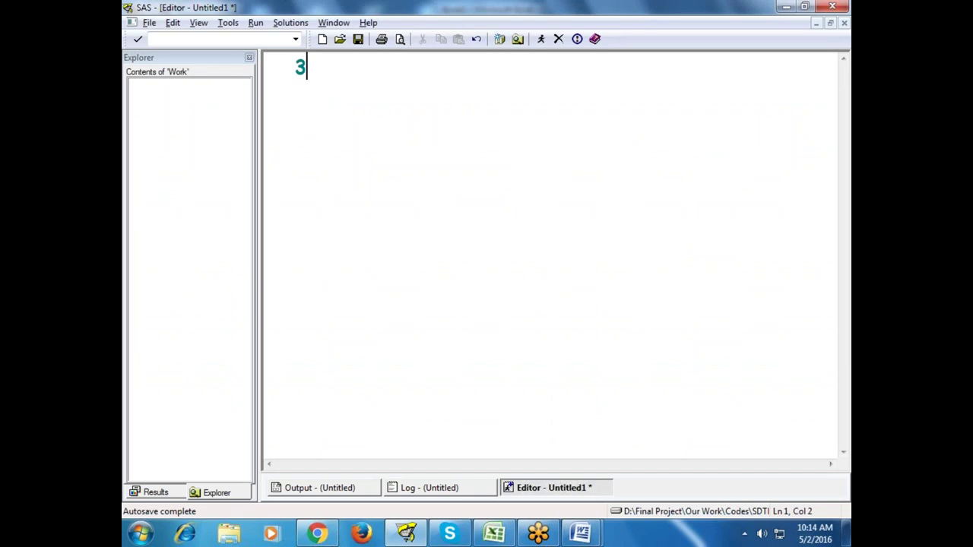
pyautogui.write('200')
# - Compare the number in the SAS editor with the param3 cell in Excel, and delete it from the editor
pyautogui.hotkey('alt', 'Tab')
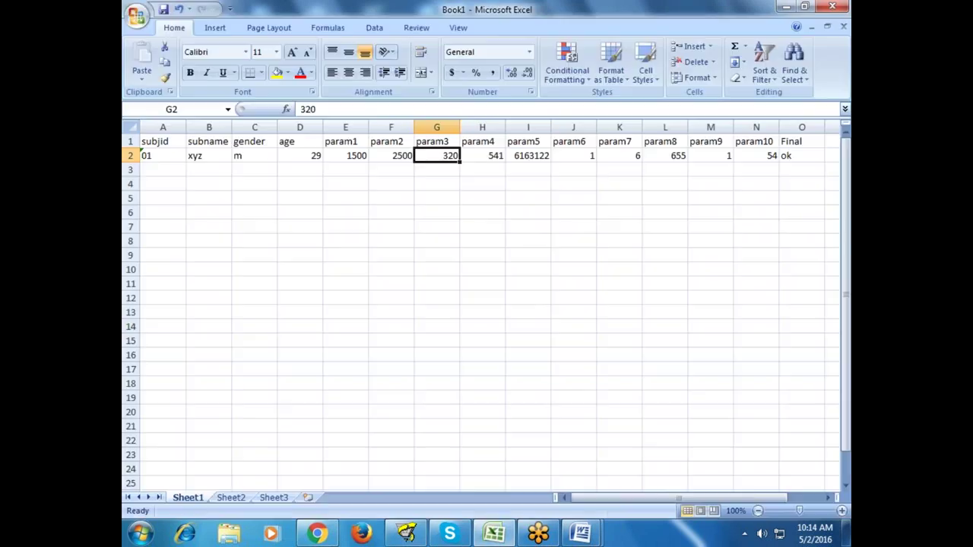
pyautogui.hotkey('alt', 'Tab')
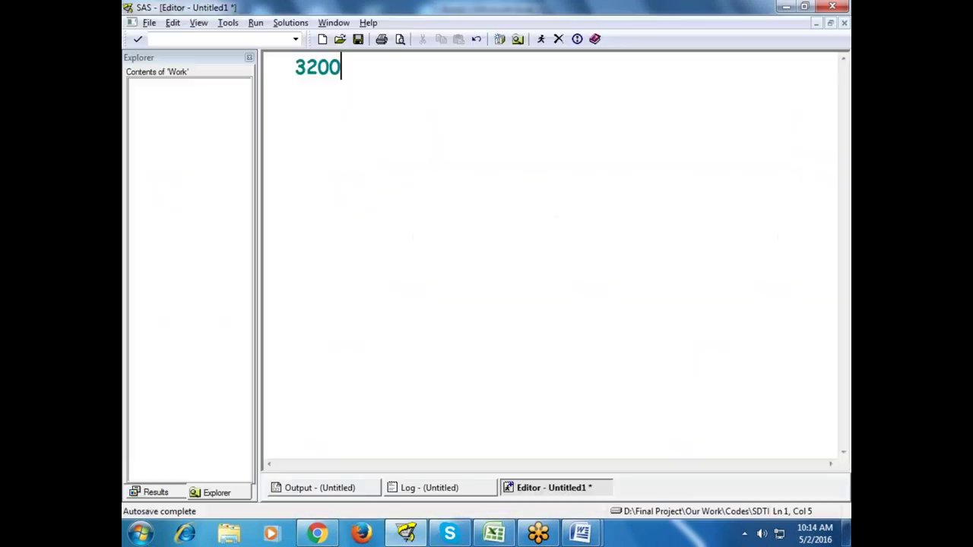
pyautogui.doubleClick(341, 66)
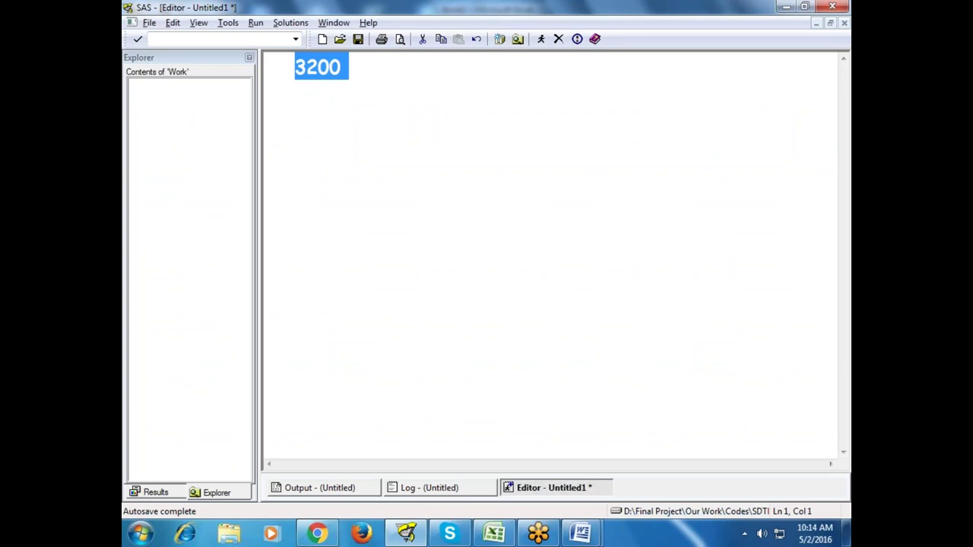
pyautogui.hotkey('alt', 'Tab')
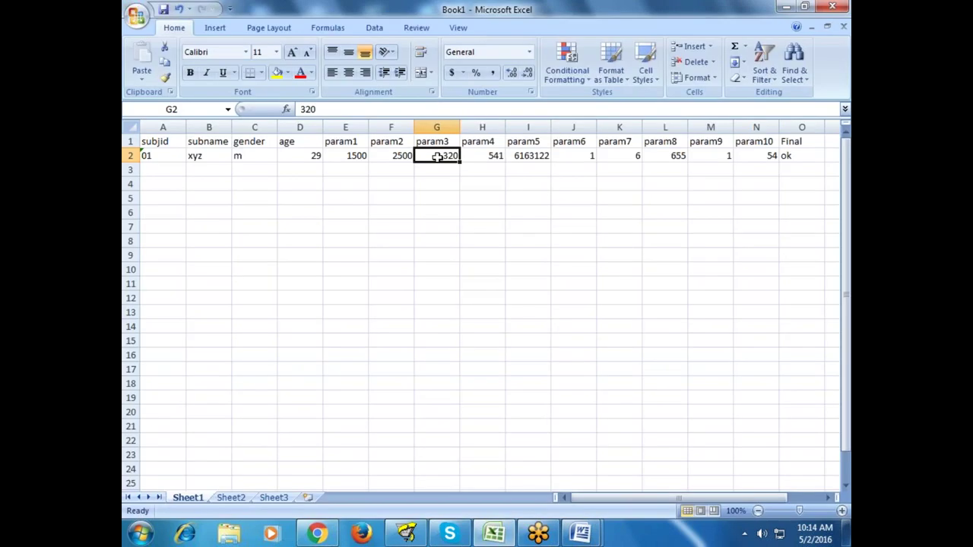
pyautogui.hotkey('alt', 'Tab')
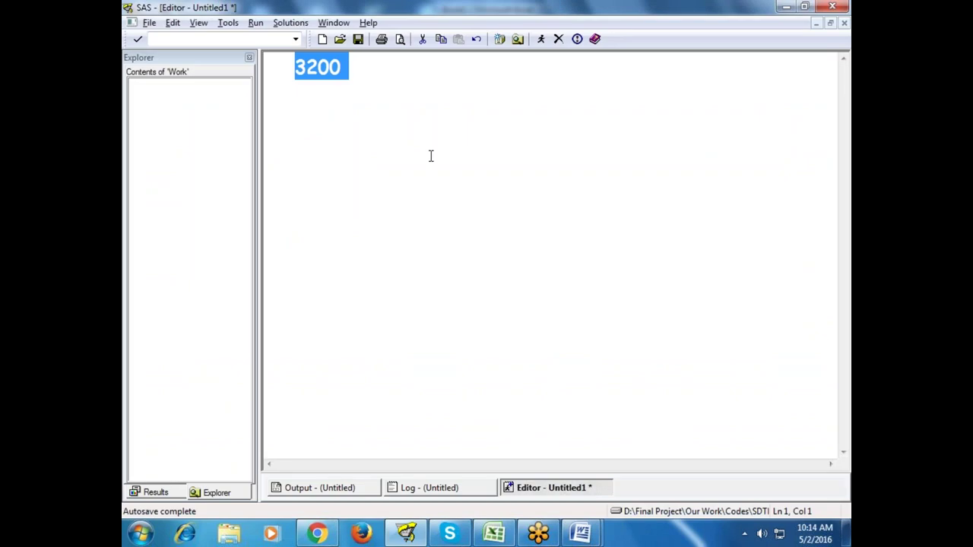
pyautogui.press('BackSpace')
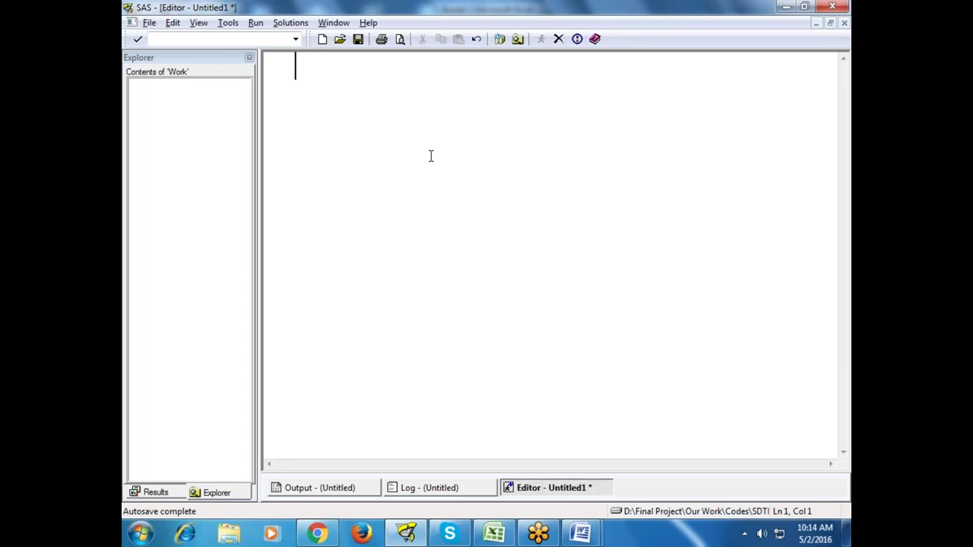
# - Switch to the Excel workbook and examine the first record's param2 cell and the whole param3 column
pyautogui.hotkey('alt', 'Tab')
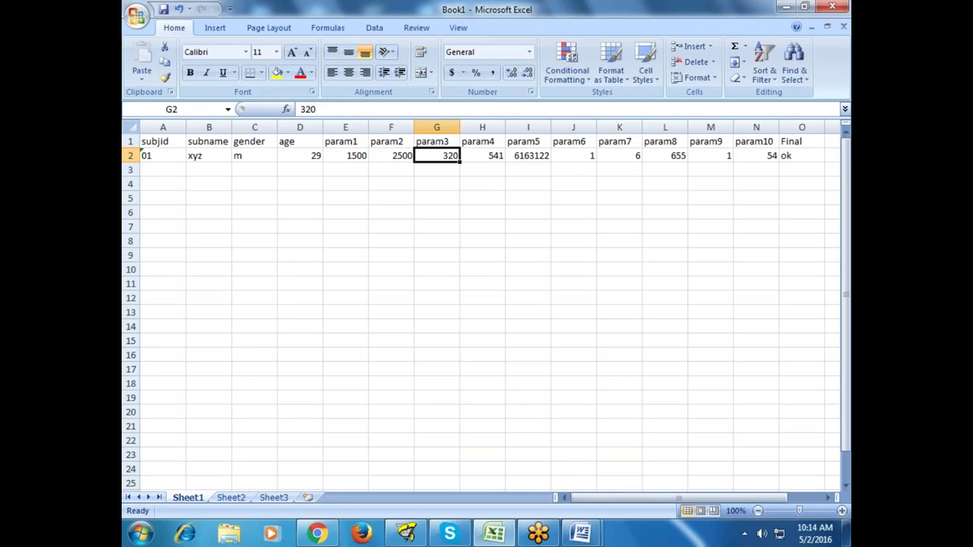
pyautogui.click(397, 155)
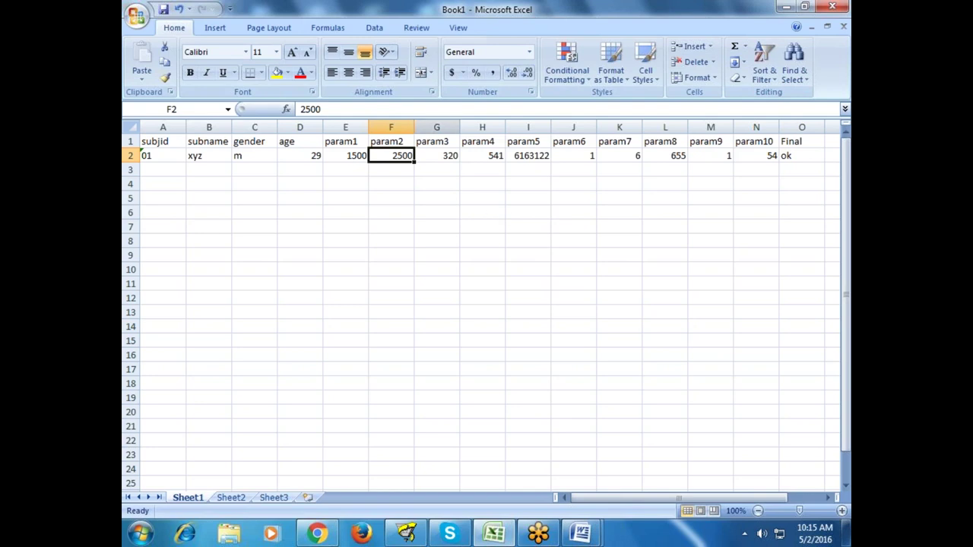
pyautogui.click(435, 126)
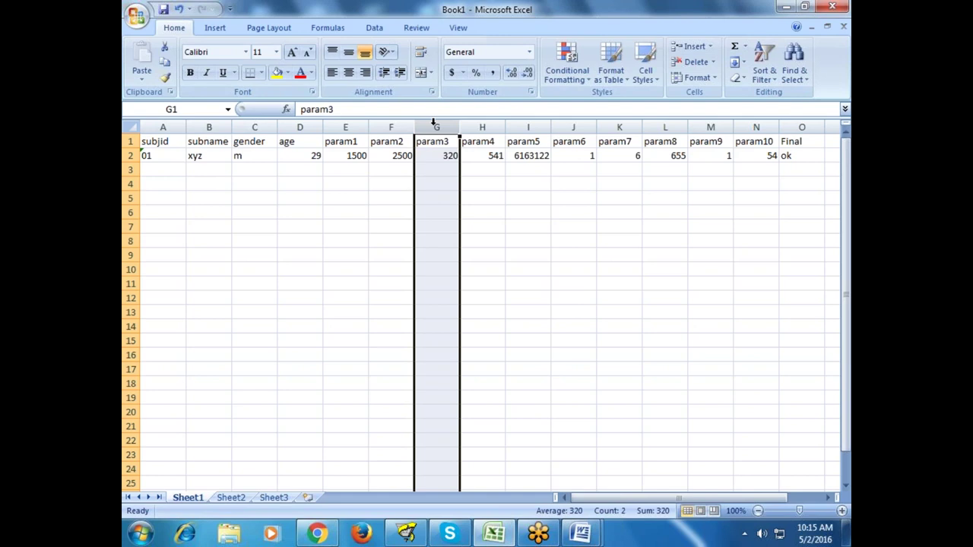
pyautogui.click(487, 198)
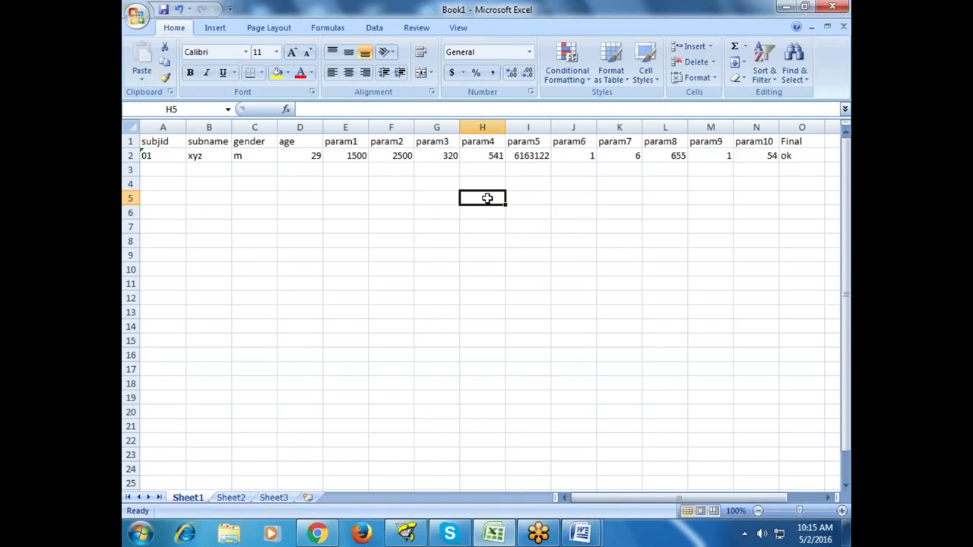
pyautogui.click(480, 246)
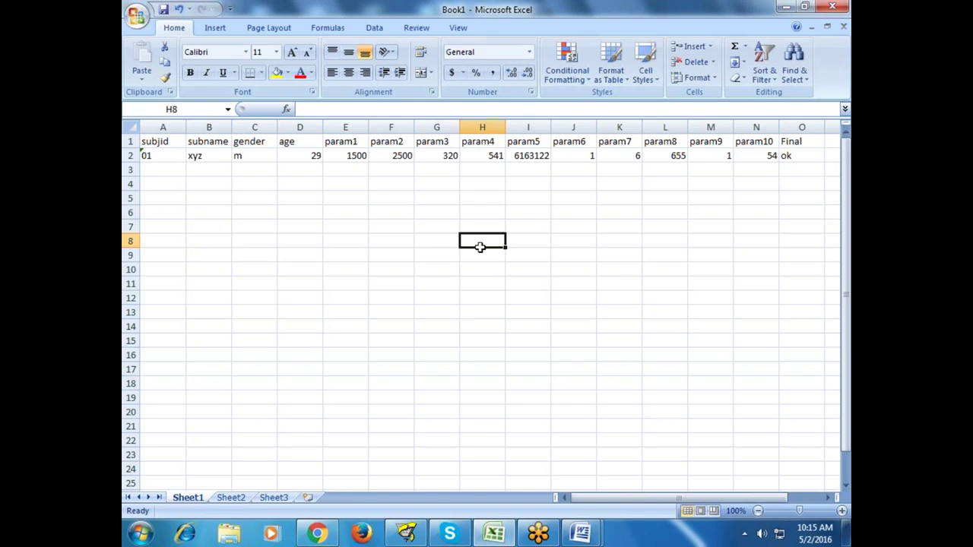
# - Switch to Document1 in Word and examine the Excel and Notepad entries under Data Sources
pyautogui.click(581, 532)
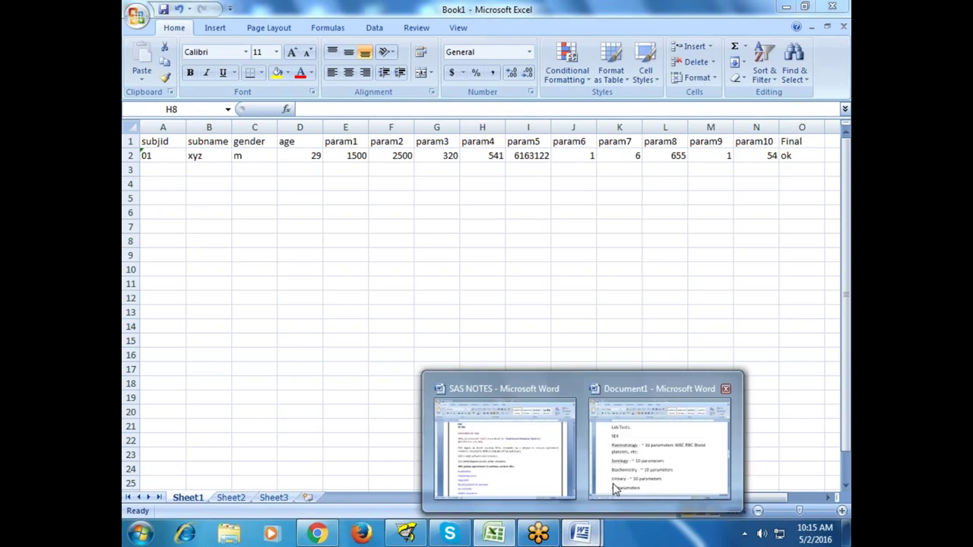
pyautogui.click(616, 487)
pyautogui.scroll(-5, 291, 339)
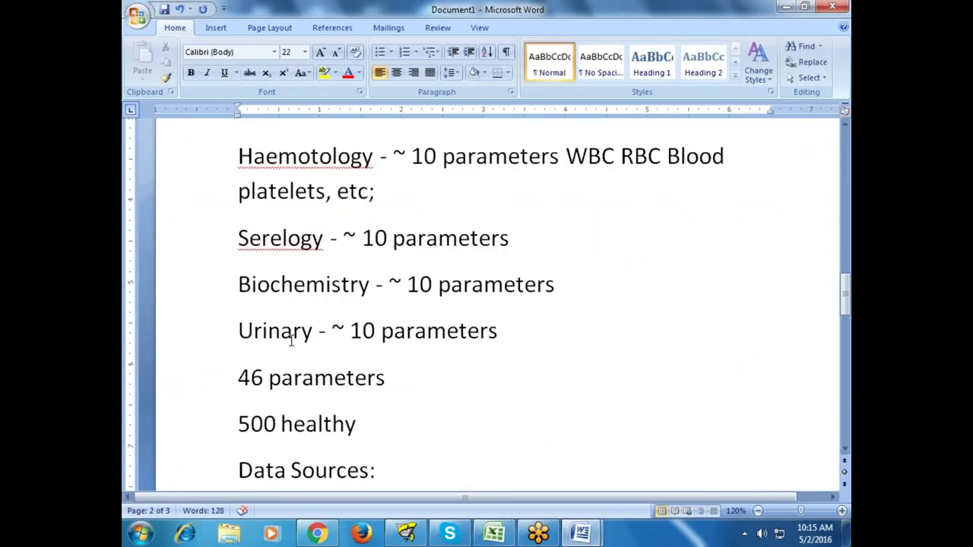
pyautogui.doubleClick(341, 397)
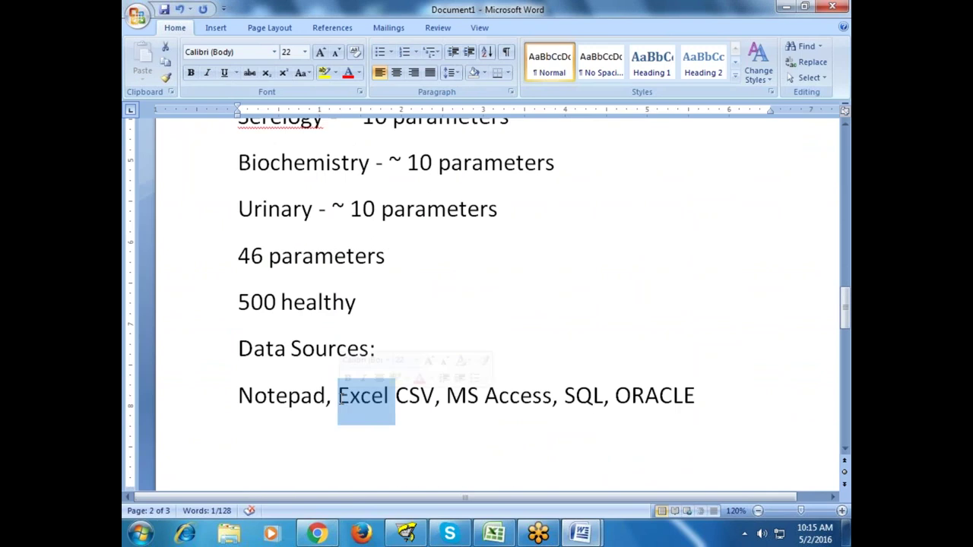
pyautogui.doubleClick(304, 397)
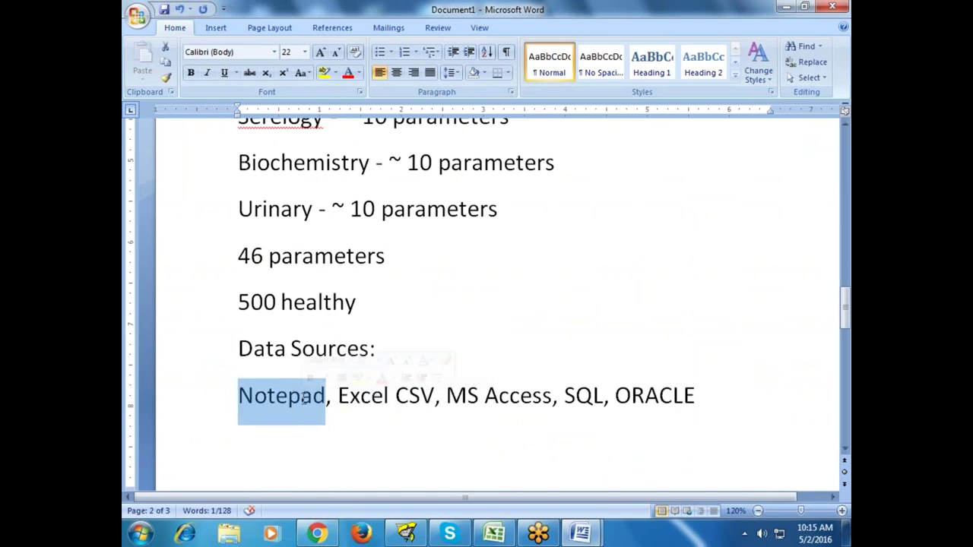